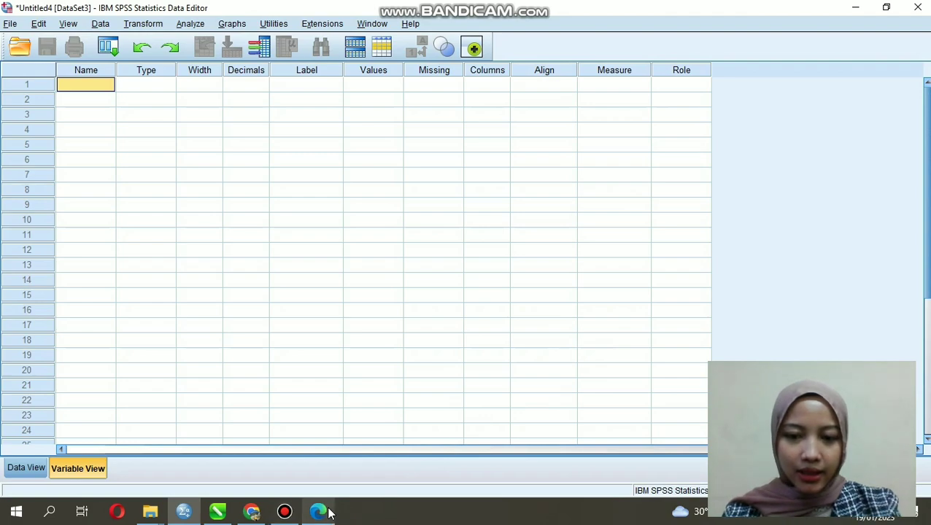
Step: Check the GDS table of task 1 in the Edge PDF and define the SPSS variable Tingkat with Nominal measure
{"action": "left_click", "coordinate": [326, 513]}
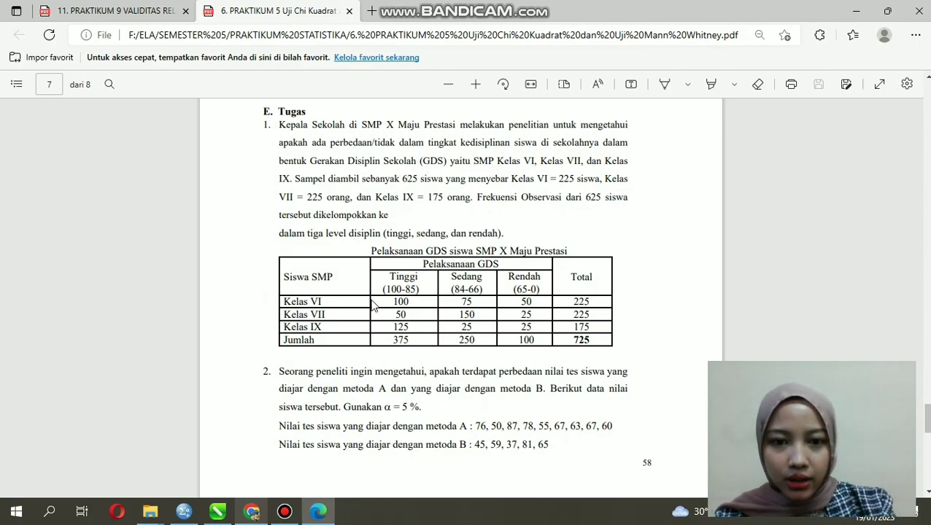
{"action": "left_click", "coordinate": [183, 511]}
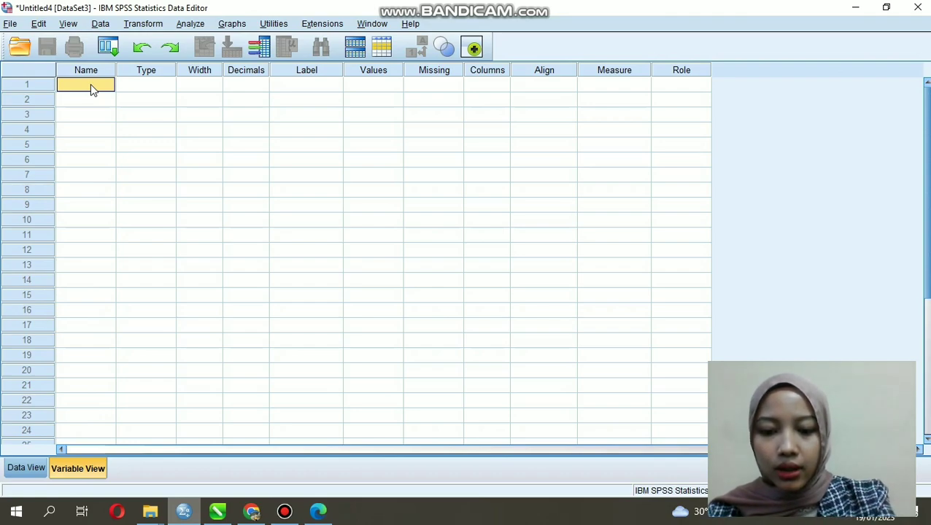
{"action": "type", "text": "Tingka"}
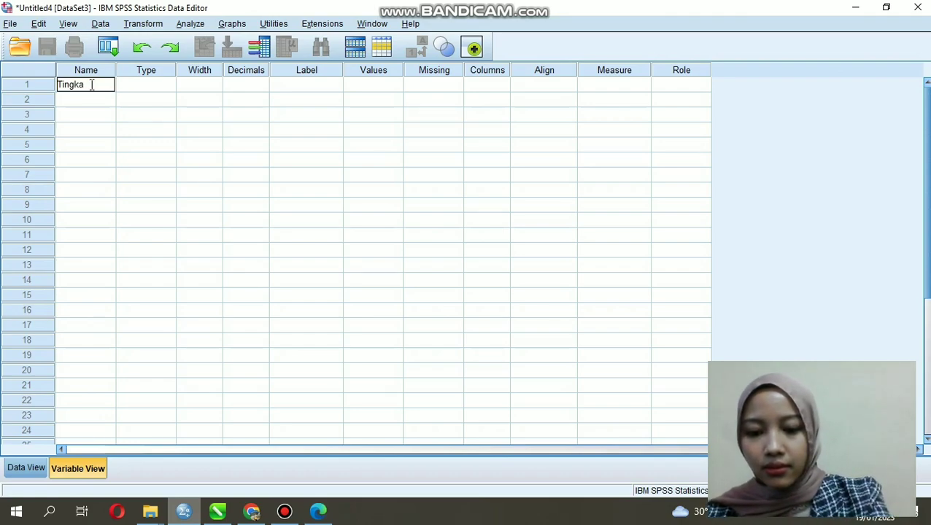
{"action": "key", "text": "Tab"}
{"action": "key", "text": "Tab"}
{"action": "key", "text": "Tab"}
{"action": "key", "text": "Tab"}
{"action": "key", "text": "Tab"}
{"action": "key", "text": "Tab"}
{"action": "key", "text": "Tab"}
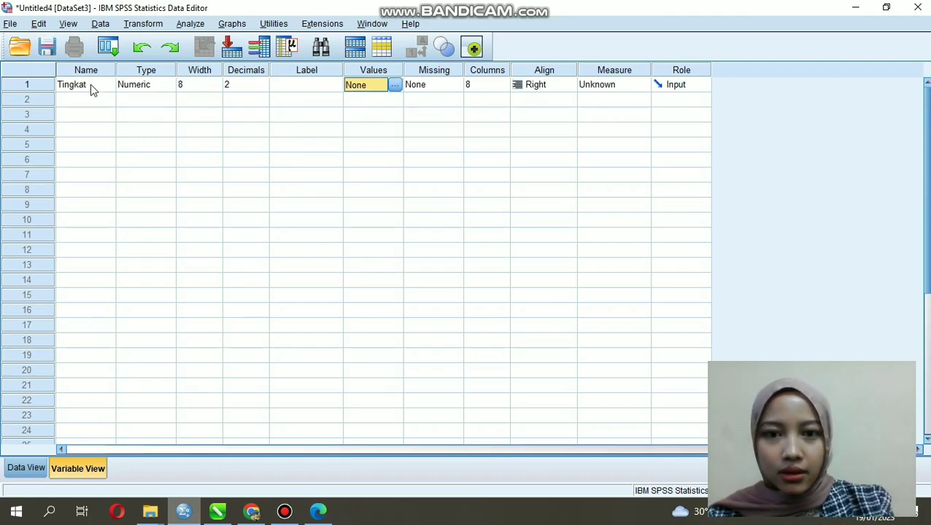
{"action": "key", "text": "Tab"}
{"action": "key", "text": "Tab"}
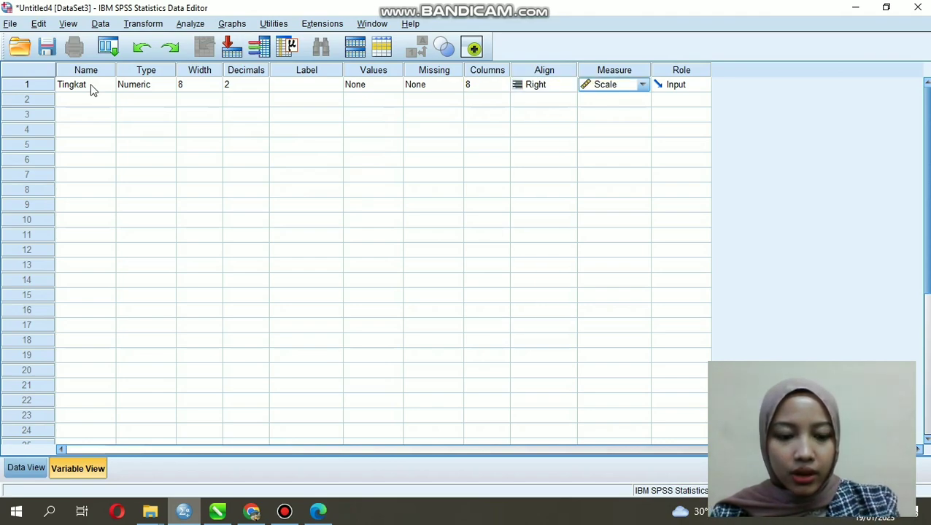
{"action": "left_click", "coordinate": [643, 88]}
{"action": "left_click", "coordinate": [613, 126]}
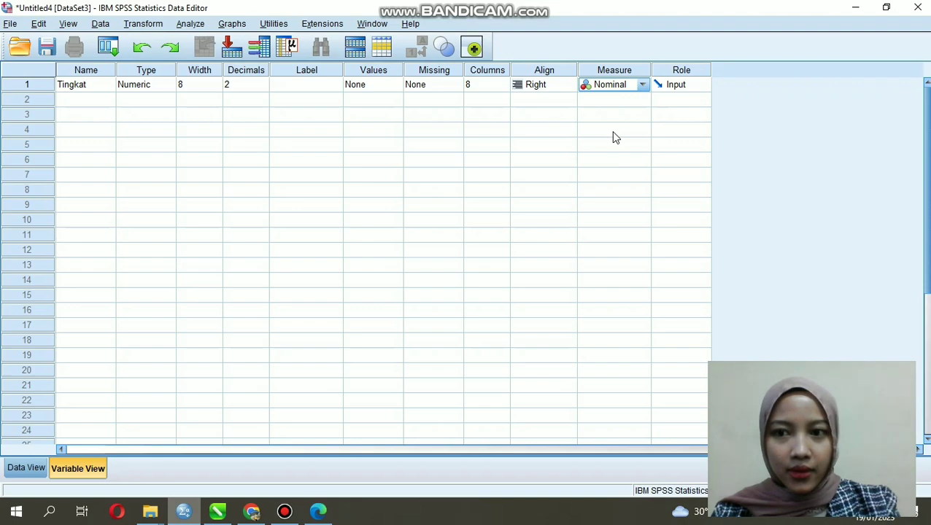
Step: Add a second numeric variable named Jumlah below Tingkat, keeping its default settings
{"action": "left_click", "coordinate": [103, 104]}
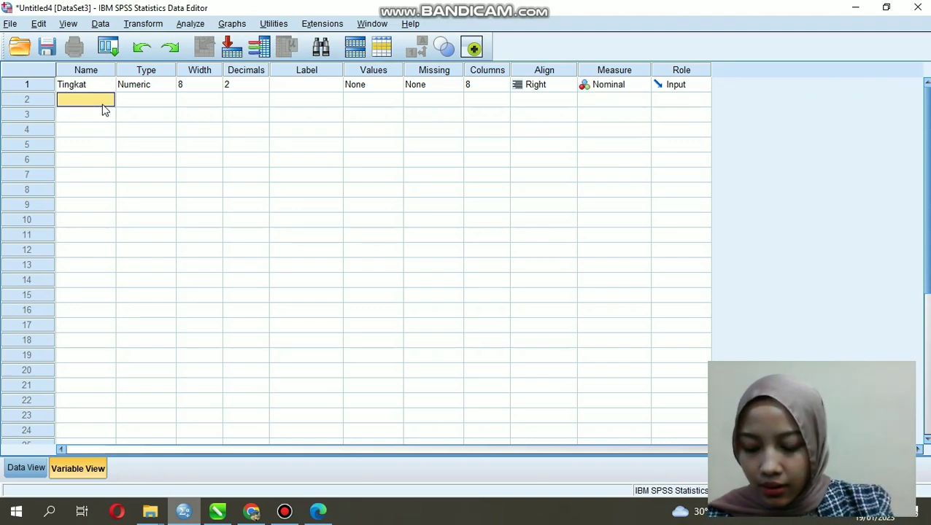
{"action": "type", "text": "Juml"}
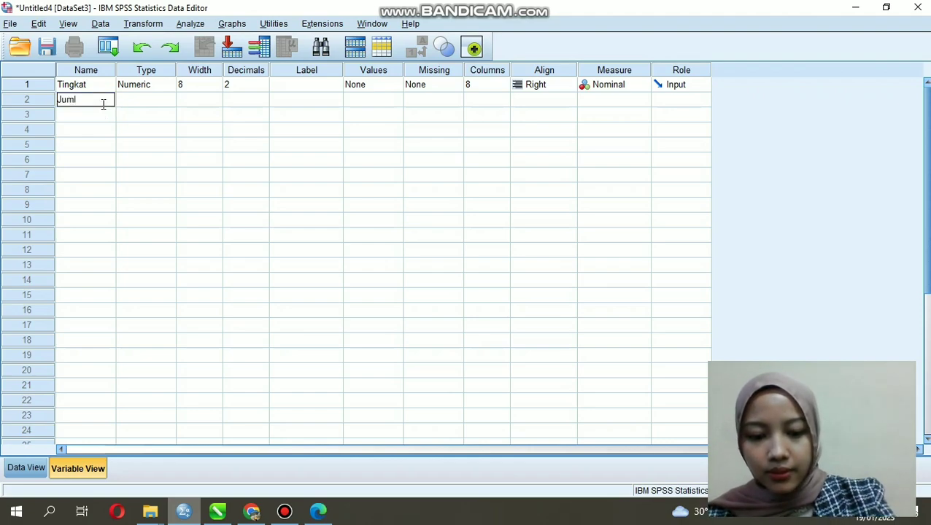
{"action": "type", "text": "ah"}
{"action": "key", "text": "Tab"}
{"action": "key", "text": "Tab"}
{"action": "key", "text": "Tab"}
{"action": "key", "text": "Tab"}
{"action": "key", "text": "Tab"}
{"action": "key", "text": "Tab"}
{"action": "key", "text": "Tab"}
{"action": "key", "text": "Tab"}
{"action": "key", "text": "Tab"}
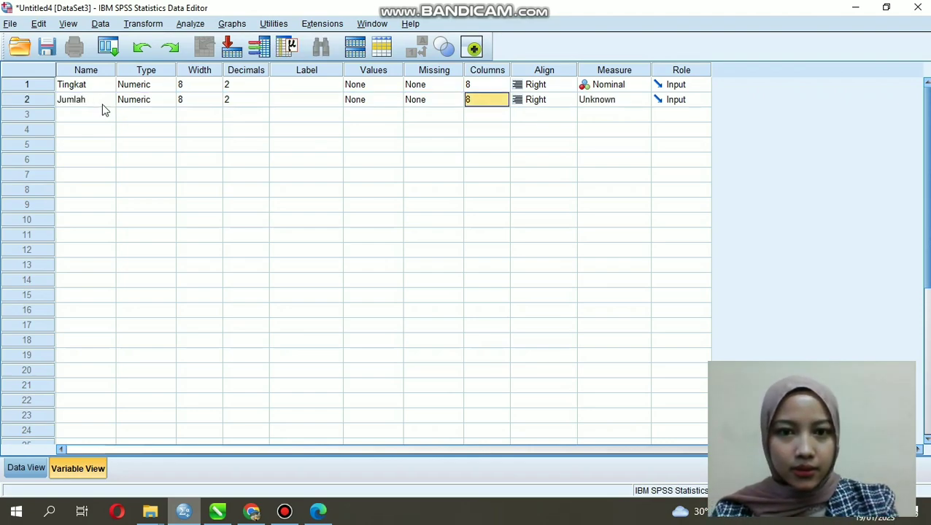
Step: Show the data sheet and restore the SPSS and Edge windows so the sheet and the PDF table sit side by side
{"action": "left_click", "coordinate": [33, 467]}
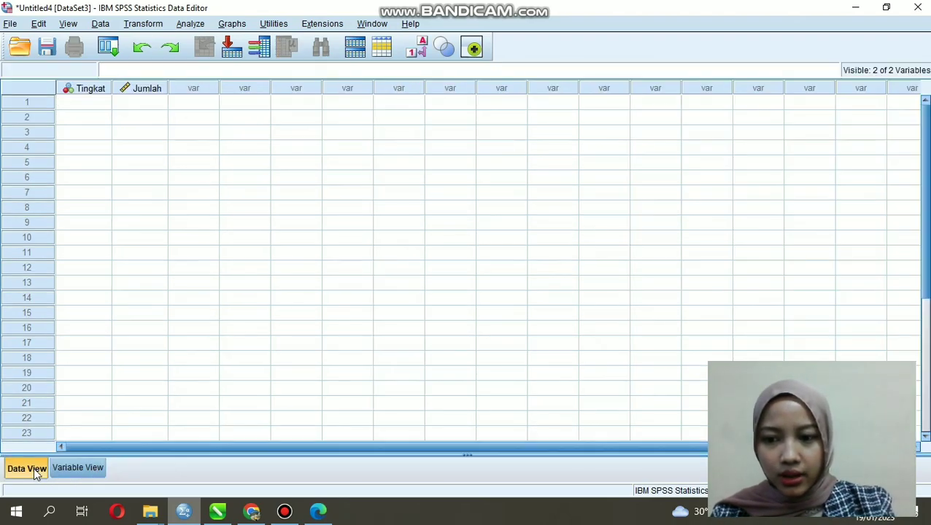
{"action": "left_click", "coordinate": [95, 106]}
{"action": "left_click", "coordinate": [886, 7]}
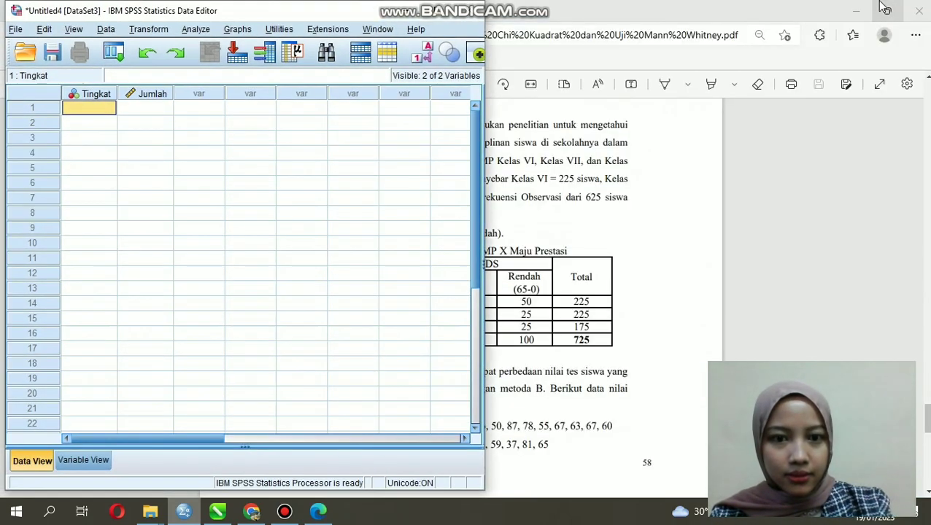
{"action": "left_click", "coordinate": [318, 511]}
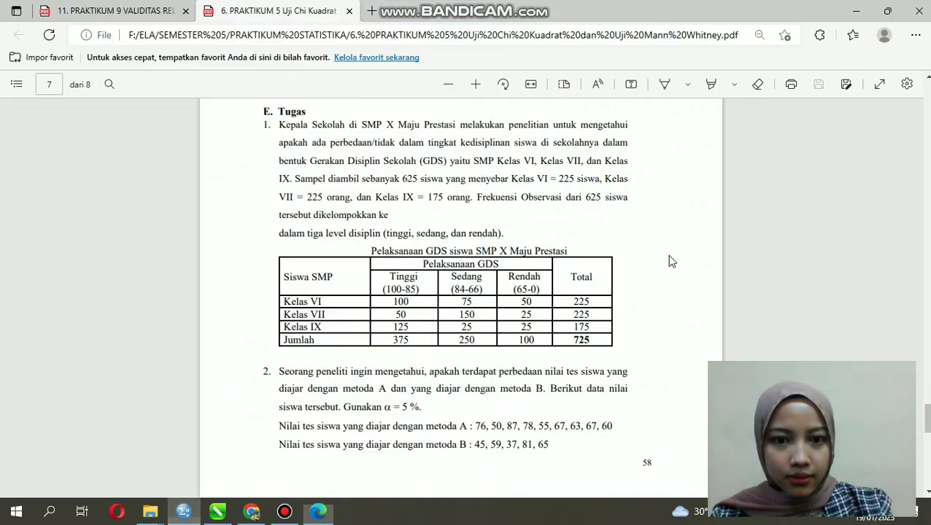
{"action": "left_click", "coordinate": [884, 12]}
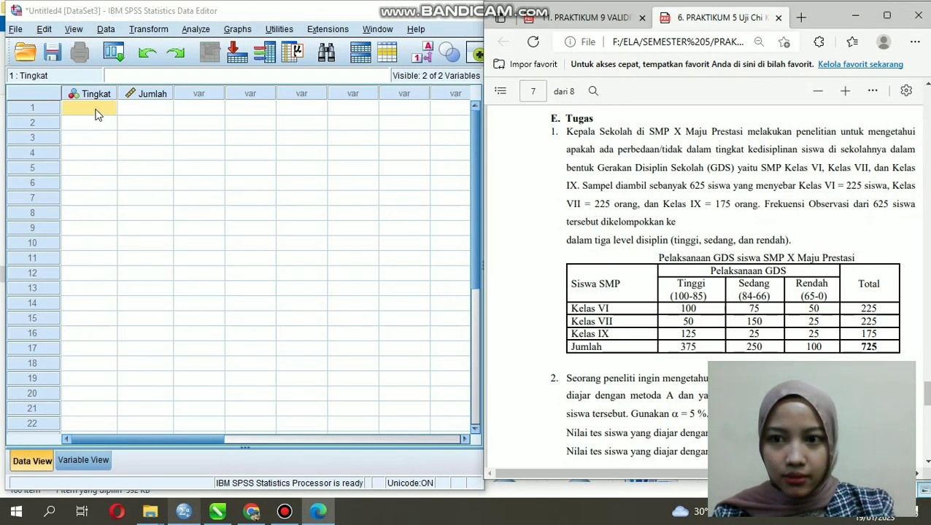
Step: Enter the Tinggi data in rows 1 to 3, with Tingkat 1 and Jumlah 100, 50 and 125
{"action": "left_click", "coordinate": [94, 113]}
{"action": "type", "text": "1"}
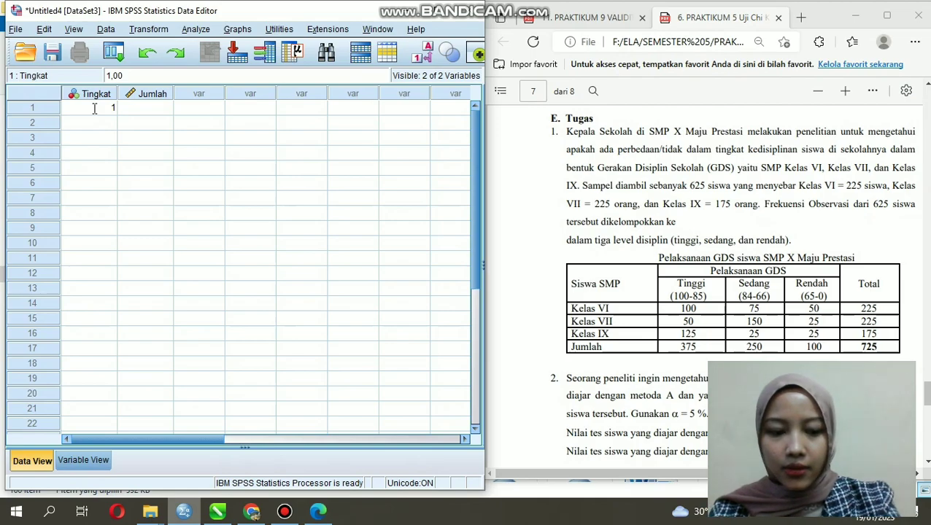
{"action": "key", "text": "Tab"}
{"action": "type", "text": "100"}
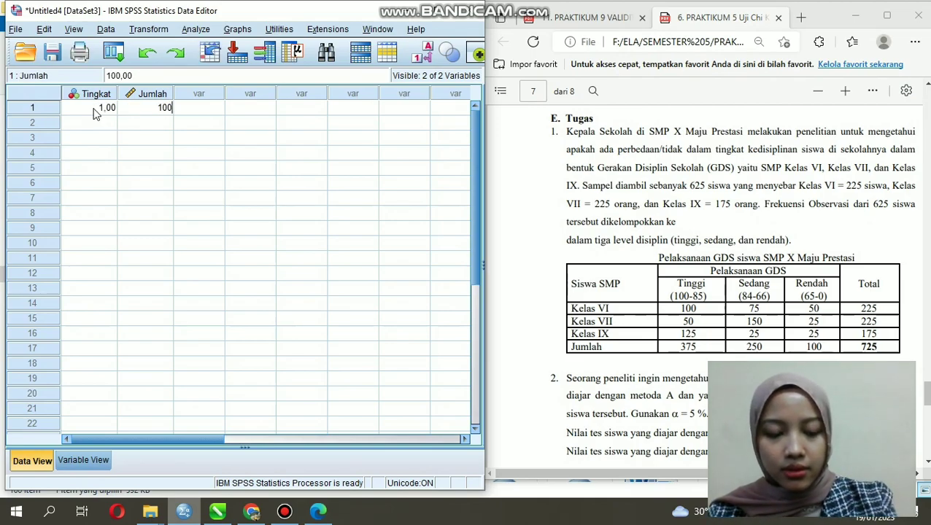
{"action": "key", "text": "Return"}
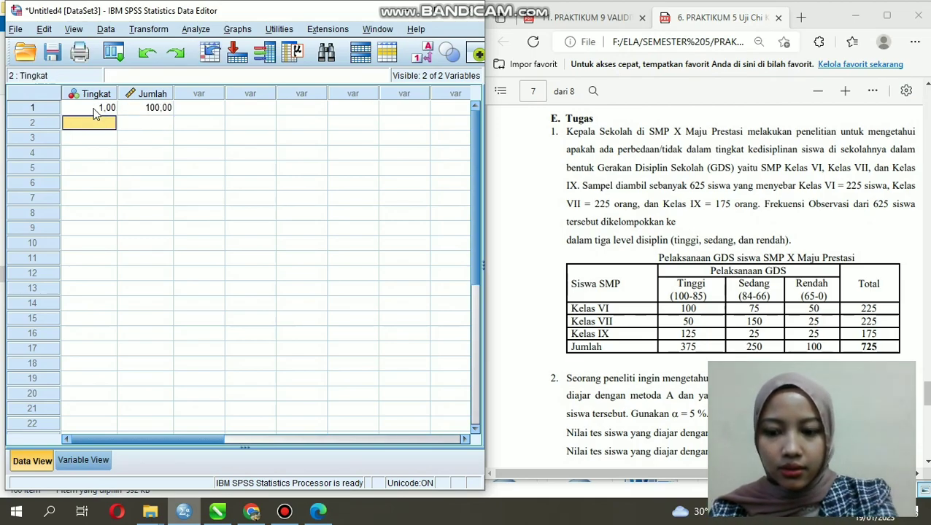
{"action": "type", "text": "1"}
{"action": "key", "text": "Tab"}
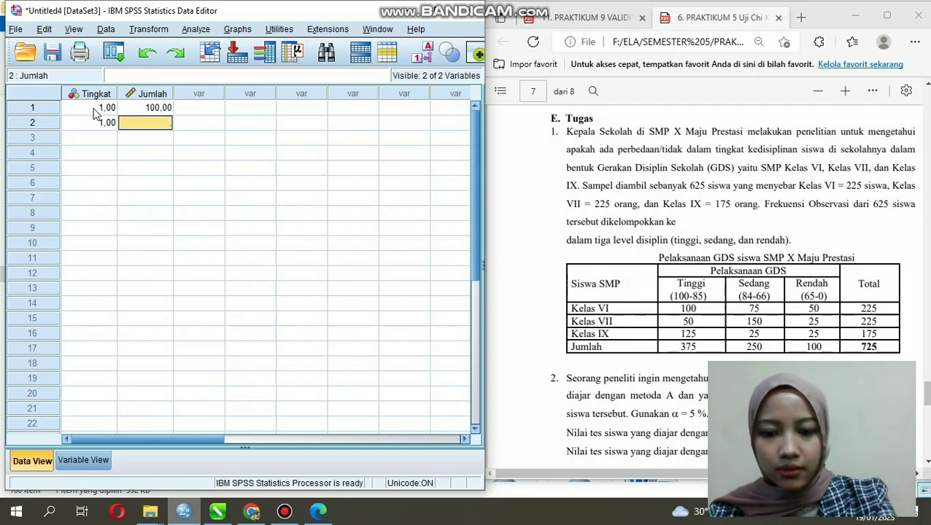
{"action": "type", "text": "50"}
{"action": "key", "text": "Return"}
{"action": "key", "text": "Left"}
{"action": "type", "text": "1"}
{"action": "key", "text": "Tab"}
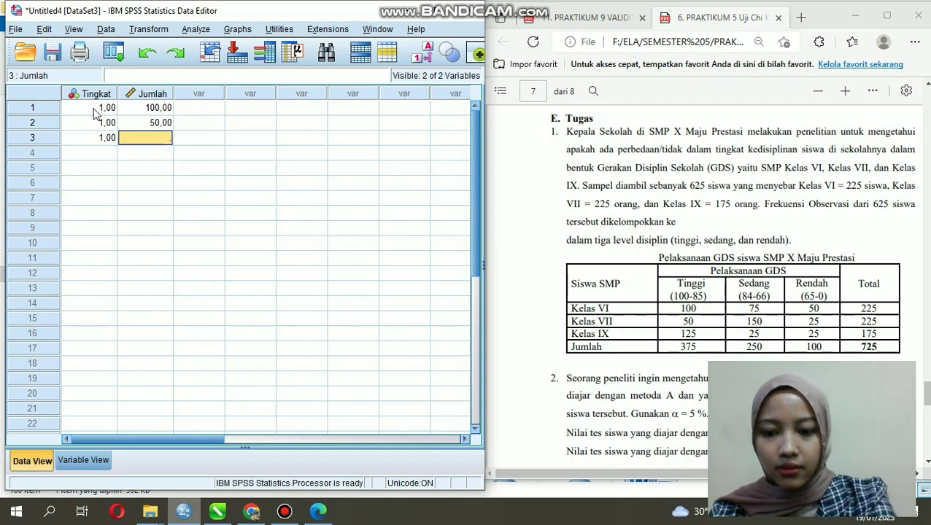
{"action": "type", "text": "125"}
{"action": "key", "text": "Tab"}
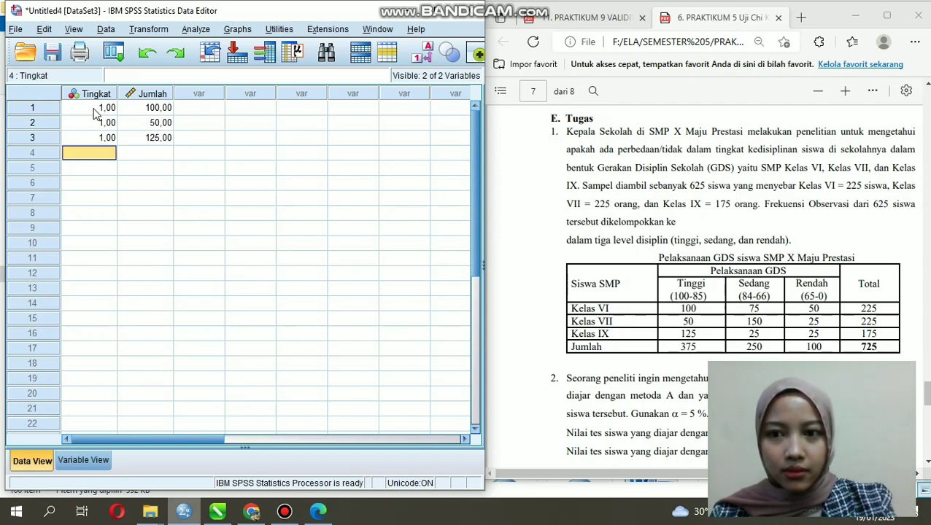
Step: Enter the Sedang data in rows 4 to 6, with Tingkat 2 and Jumlah 75, 150 and 25
{"action": "type", "text": "2"}
{"action": "key", "text": "Tab"}
{"action": "type", "text": "75"}
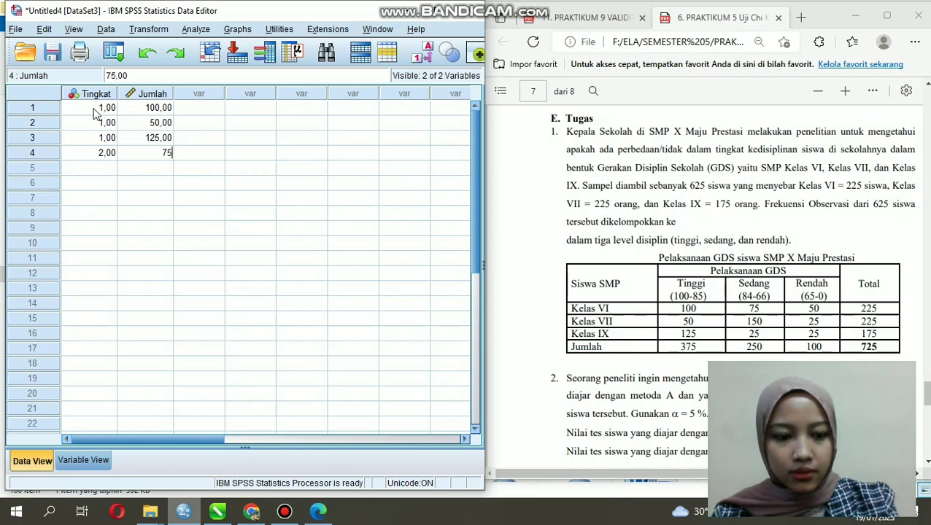
{"action": "key", "text": "Return"}
{"action": "type", "text": "150"}
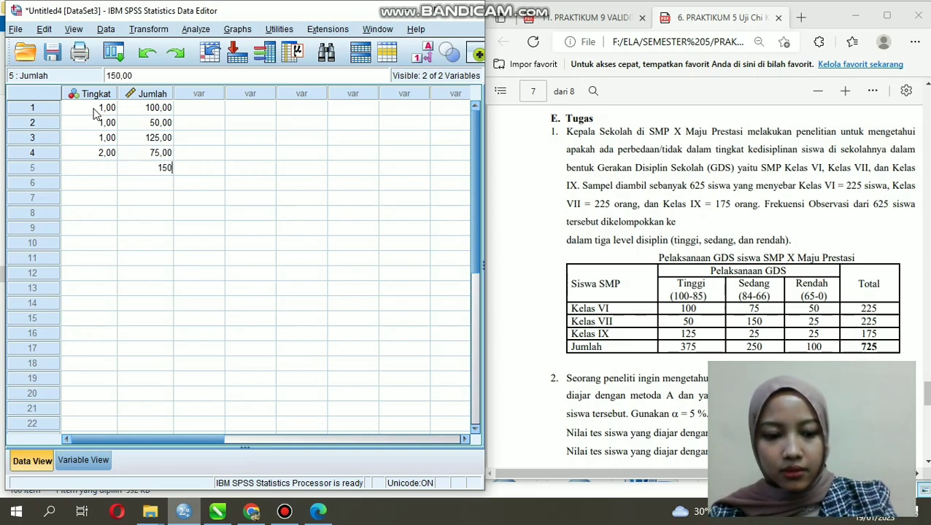
{"action": "key", "text": "Left"}
{"action": "type", "text": "2"}
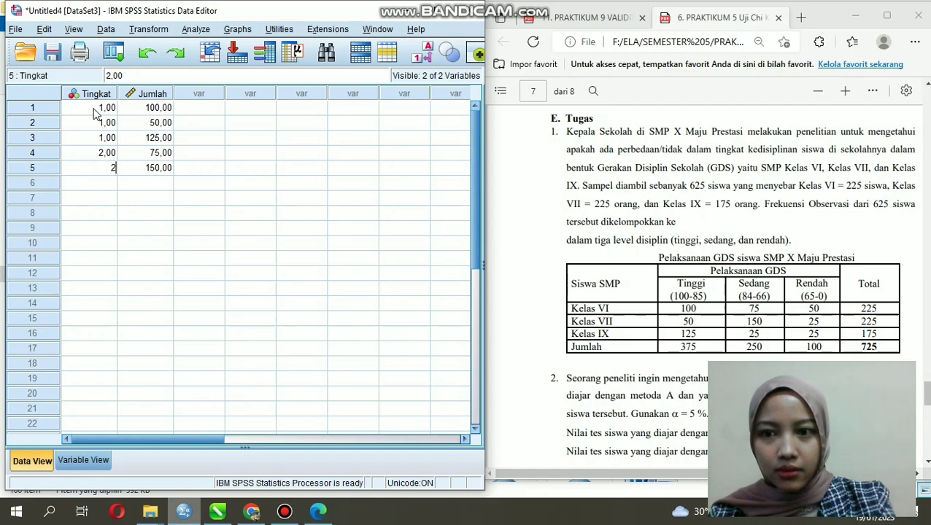
{"action": "key", "text": "Return"}
{"action": "type", "text": "2"}
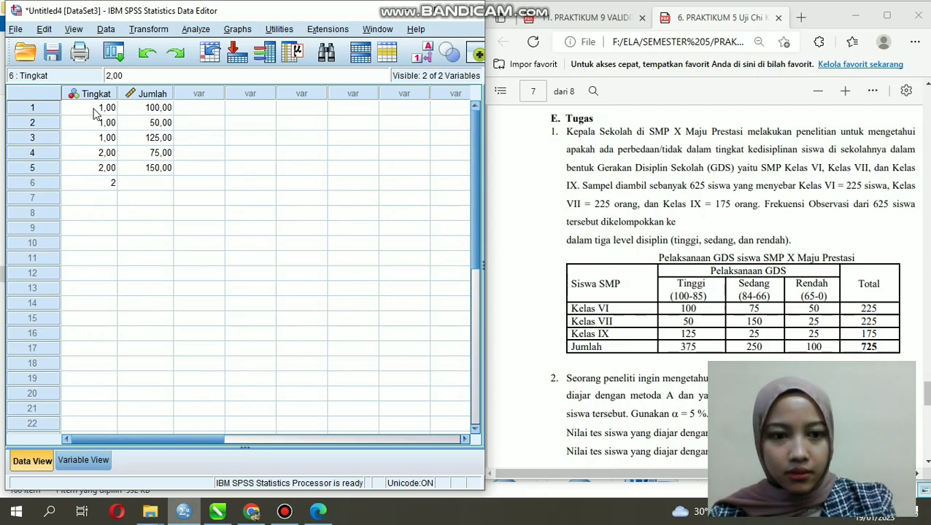
{"action": "key", "text": "Tab"}
{"action": "type", "text": "25"}
{"action": "key", "text": "Return"}
Step: Enter the Rendah data in rows 7 to 9, with Tingkat 3 and Jumlah 50, 25 and 25
{"action": "key", "text": "Left"}
{"action": "type", "text": "3"}
{"action": "key", "text": "Tab"}
{"action": "type", "text": "50"}
{"action": "key", "text": "Left"}
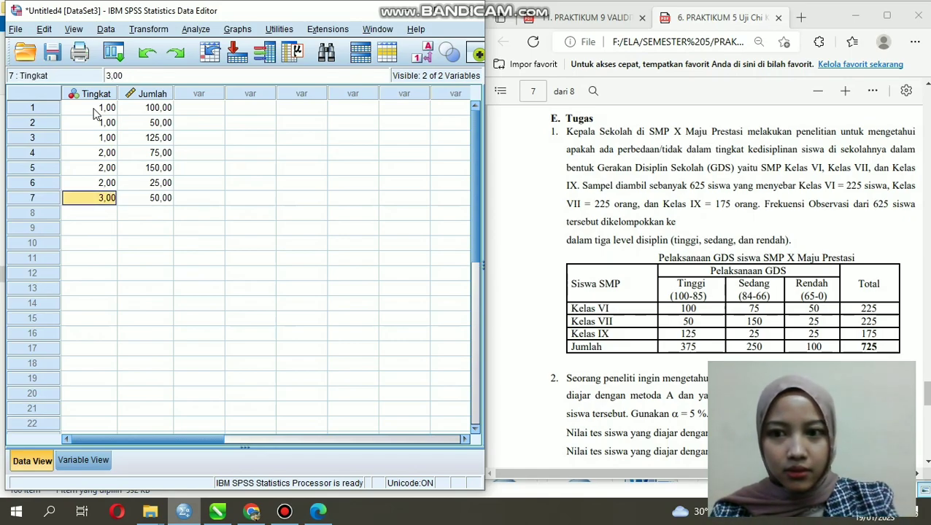
{"action": "key", "text": "Down"}
{"action": "type", "text": "3"}
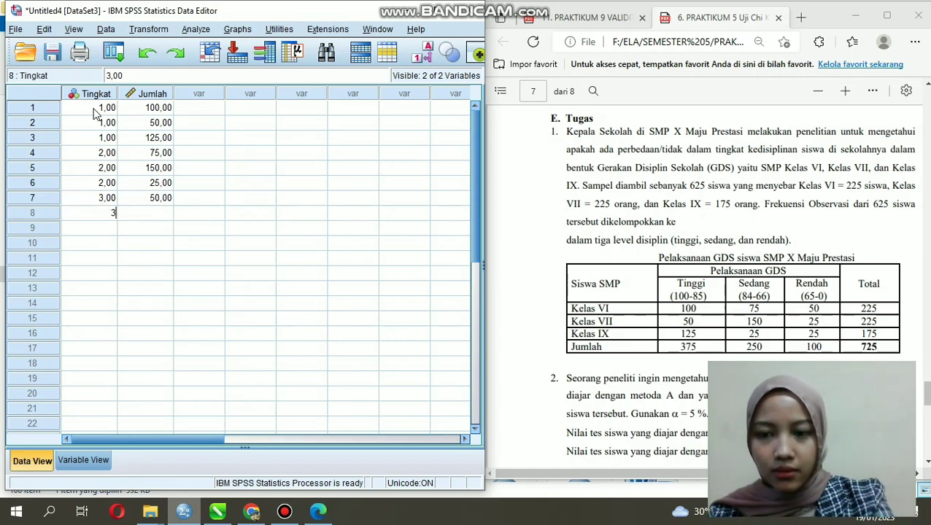
{"action": "key", "text": "Tab"}
{"action": "type", "text": "25"}
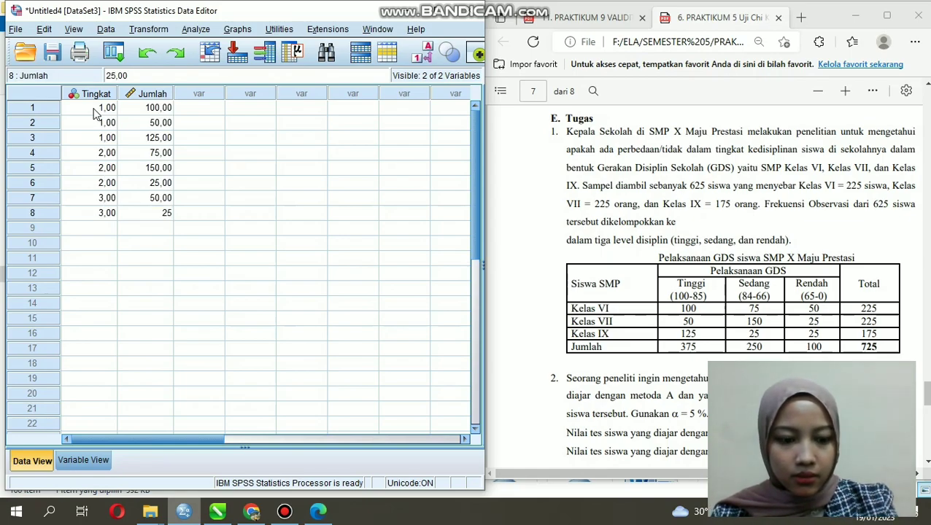
{"action": "key", "text": "Down"}
{"action": "type", "text": "25"}
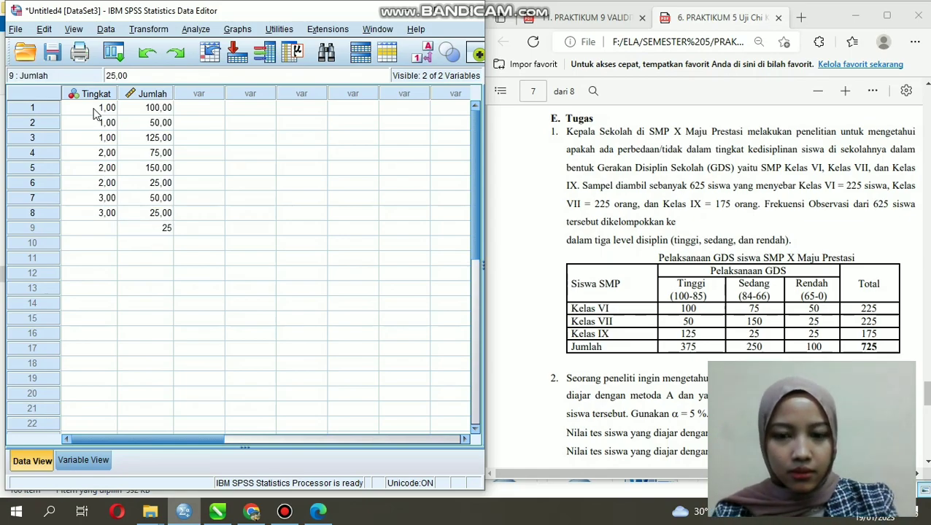
{"action": "key", "text": "Left"}
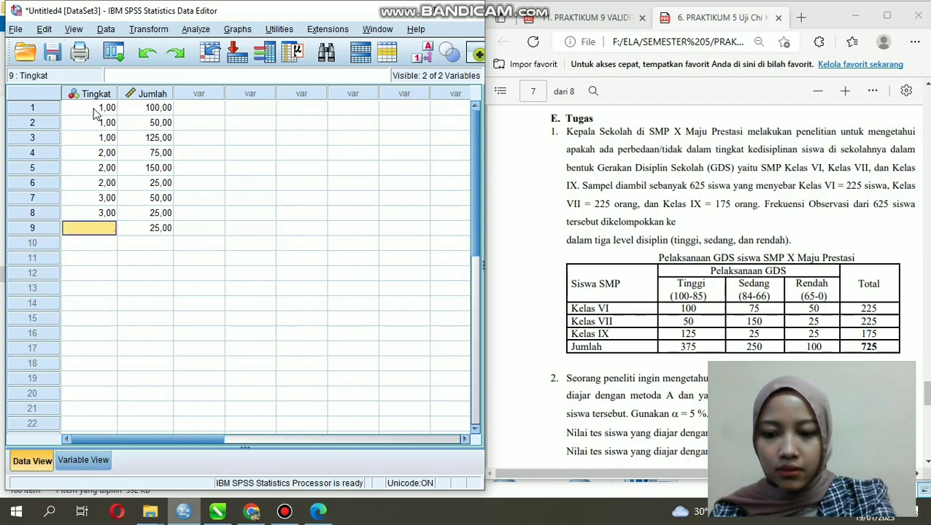
{"action": "type", "text": "3"}
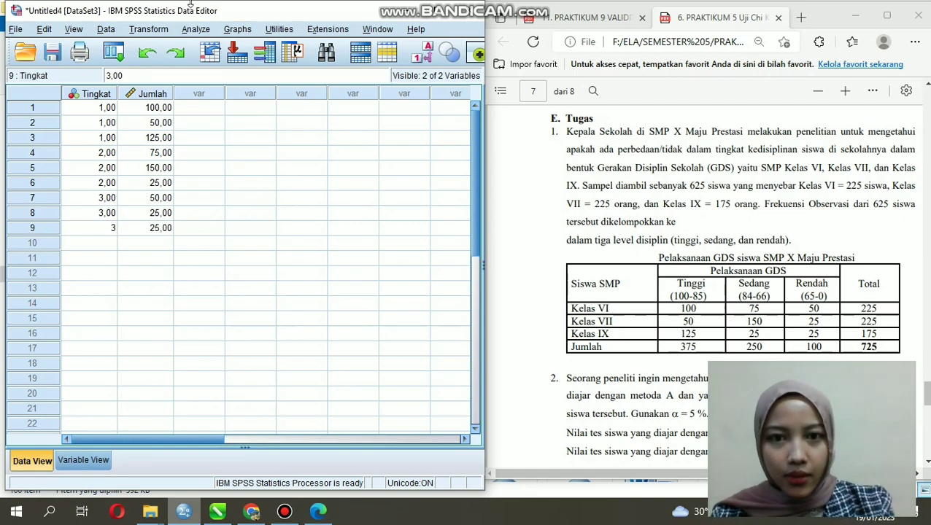
Step: Maximize the Data Editor window and commit the Tingkat value in row 9
{"action": "double_click", "coordinate": [442, 16]}
{"action": "left_click", "coordinate": [93, 237]}
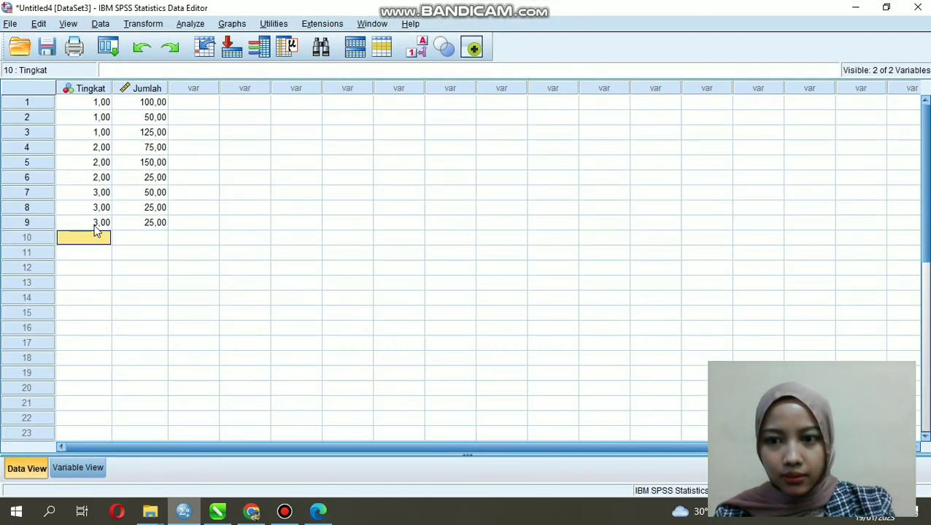
{"action": "left_click", "coordinate": [95, 226]}
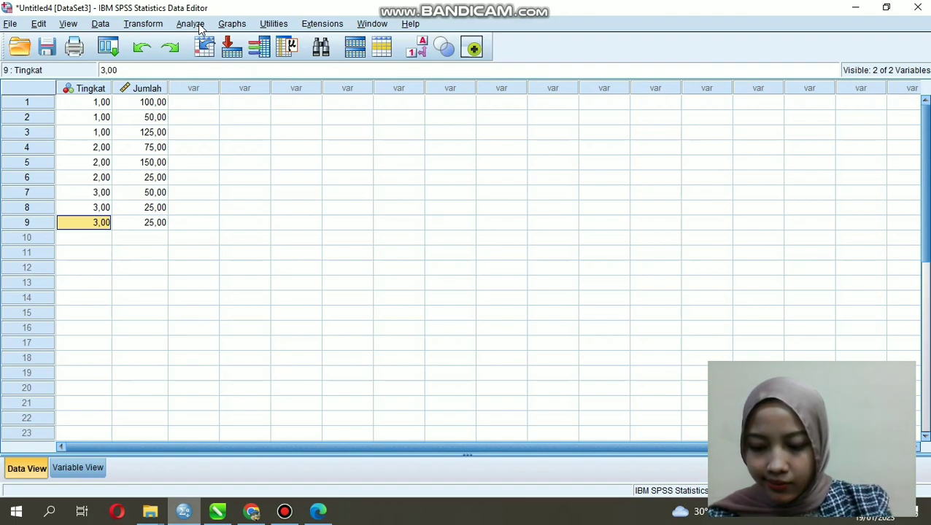
Step: Add a value label to the Tingkat variable that defines value 1 as Tinggi
{"action": "left_click", "coordinate": [97, 472]}
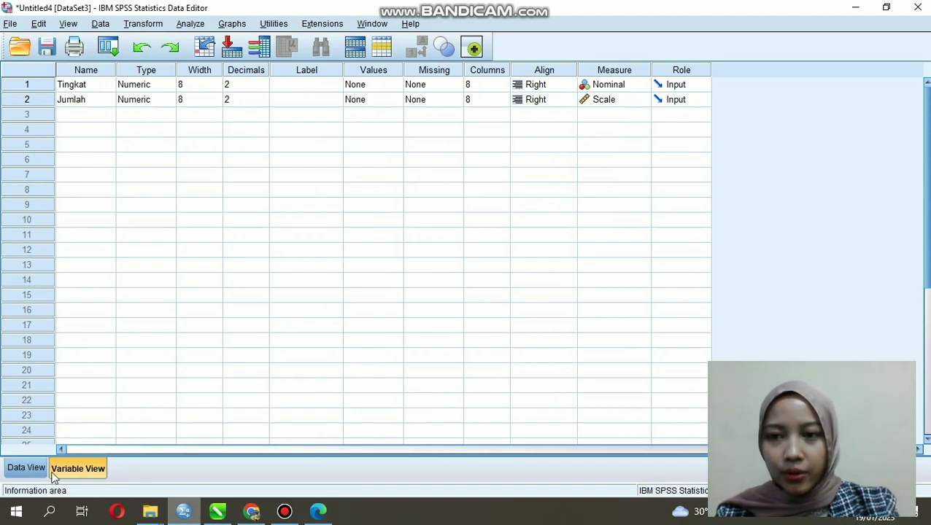
{"action": "left_click", "coordinate": [85, 105]}
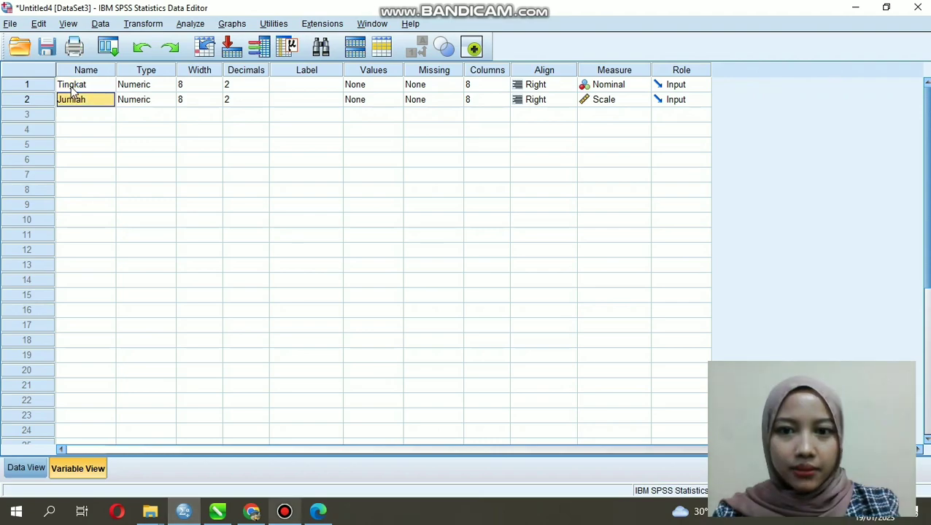
{"action": "left_click", "coordinate": [73, 89]}
{"action": "left_click", "coordinate": [374, 85]}
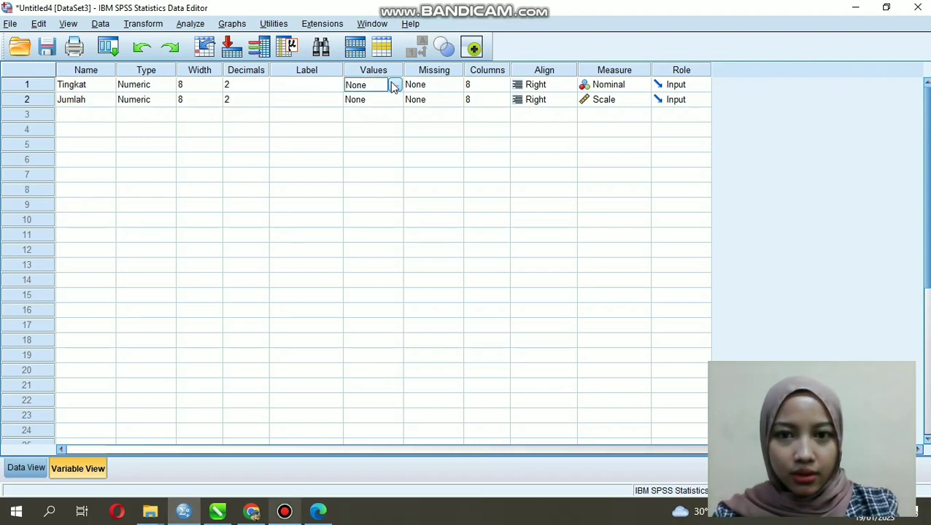
{"action": "left_click", "coordinate": [394, 85]}
{"action": "type", "text": "1"}
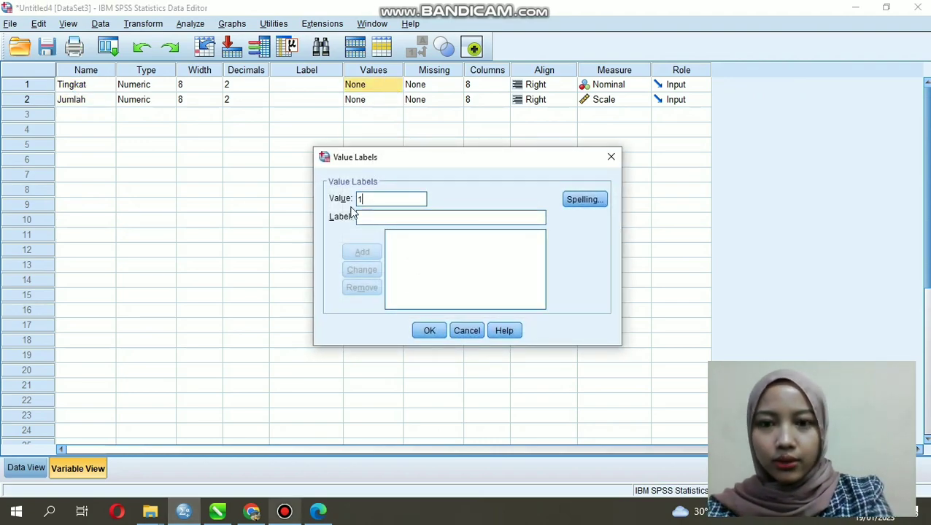
{"action": "left_click", "coordinate": [392, 222]}
{"action": "type", "text": "ti"}
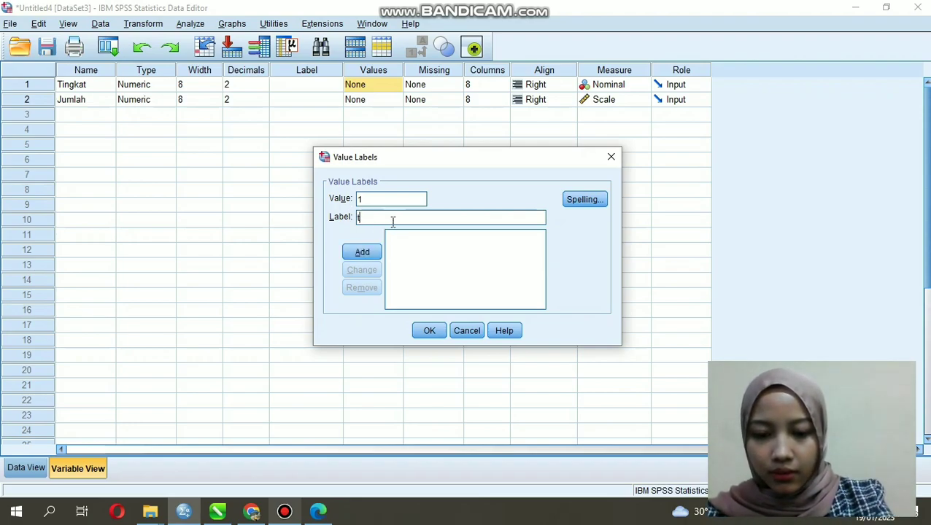
{"action": "key", "text": "BackSpace"}
{"action": "key", "text": "BackSpace"}
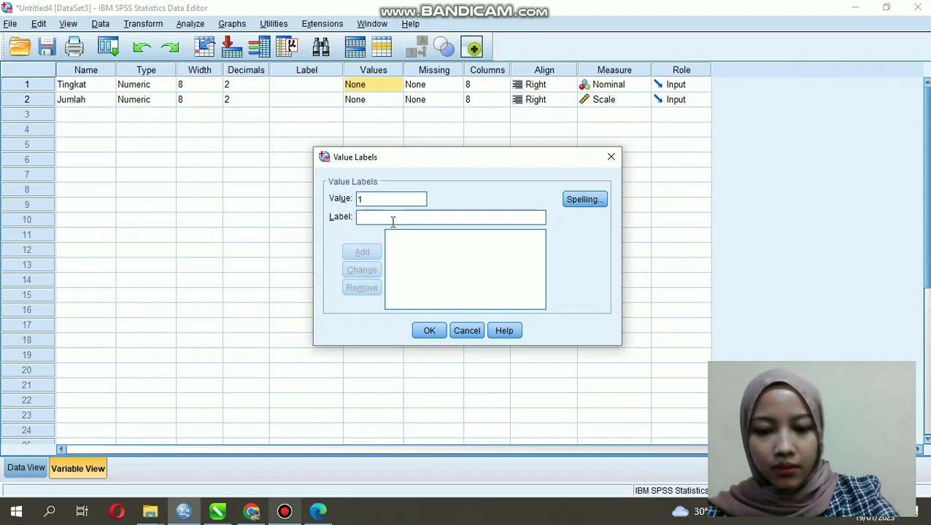
{"action": "type", "text": "Tinggi"}
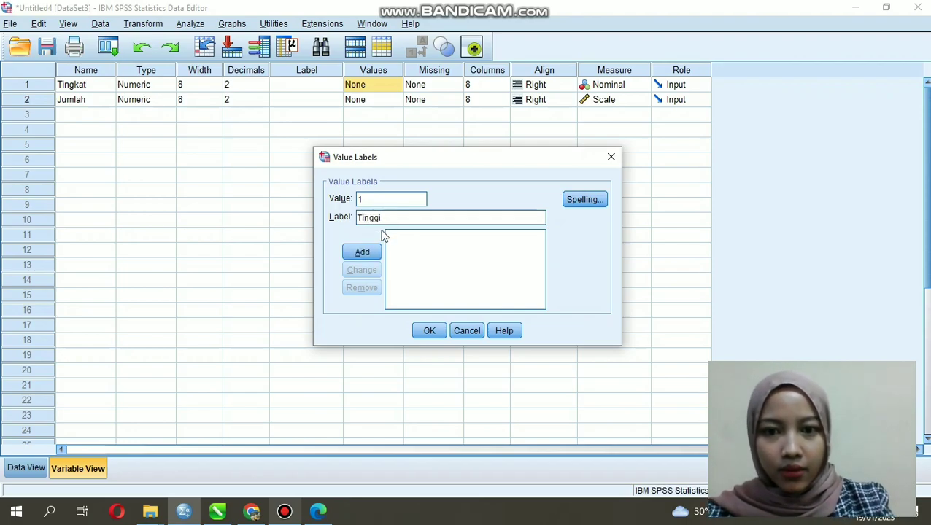
{"action": "left_click", "coordinate": [362, 252]}
Step: Add the value labels 2 = Sedang and 3 = Rendah for Tingkat and apply the label definitions
{"action": "type", "text": "2"}
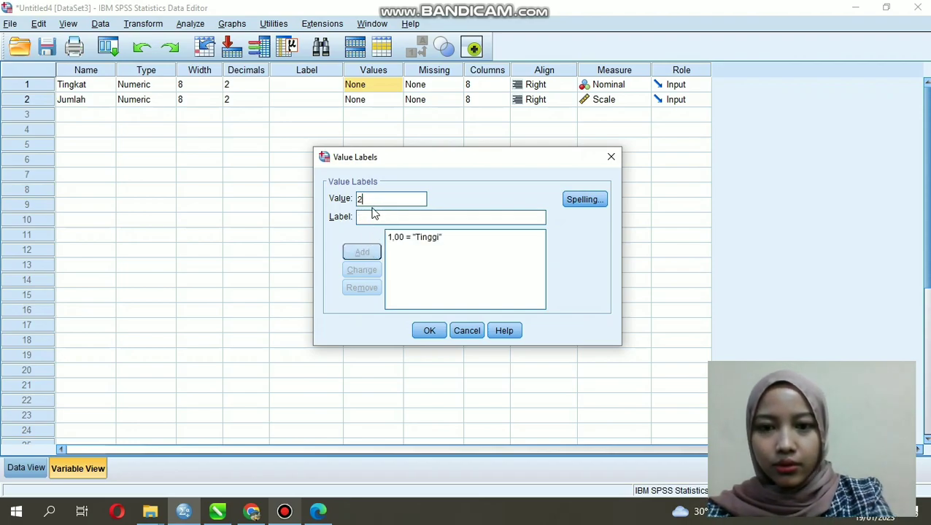
{"action": "left_click", "coordinate": [381, 216]}
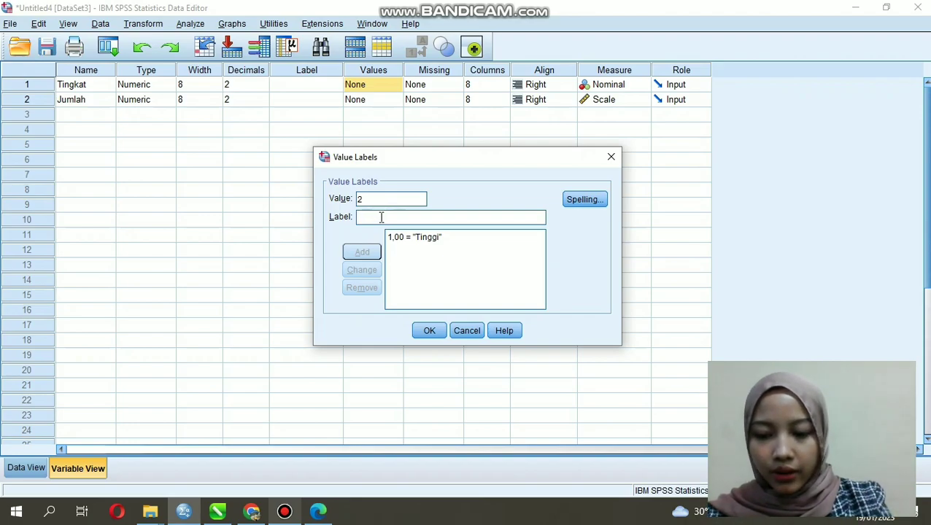
{"action": "type", "text": "Sedang"}
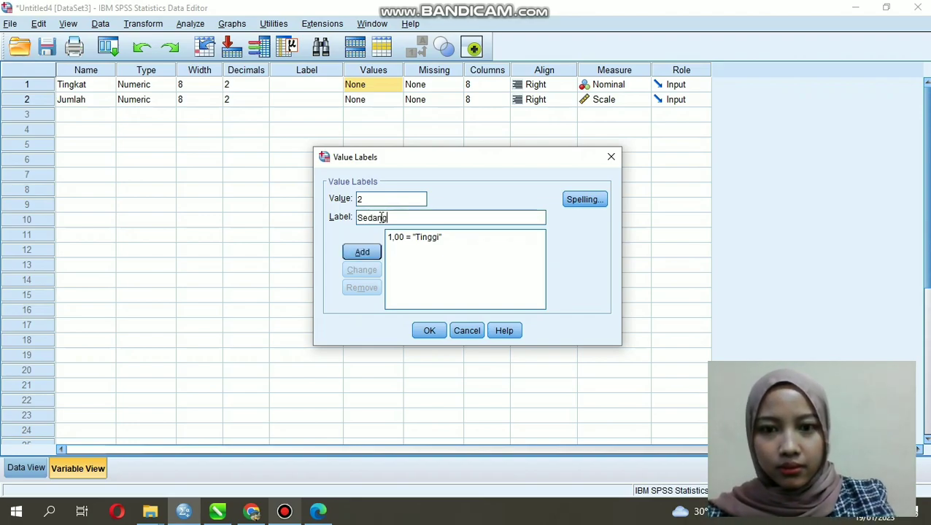
{"action": "left_click", "coordinate": [363, 252]}
{"action": "type", "text": "3"}
{"action": "left_click", "coordinate": [385, 220]}
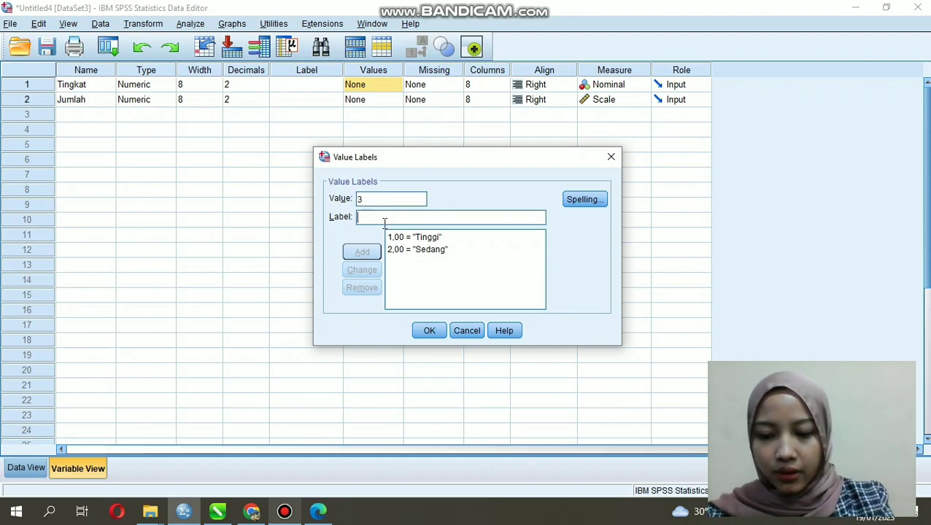
{"action": "type", "text": "Rendah"}
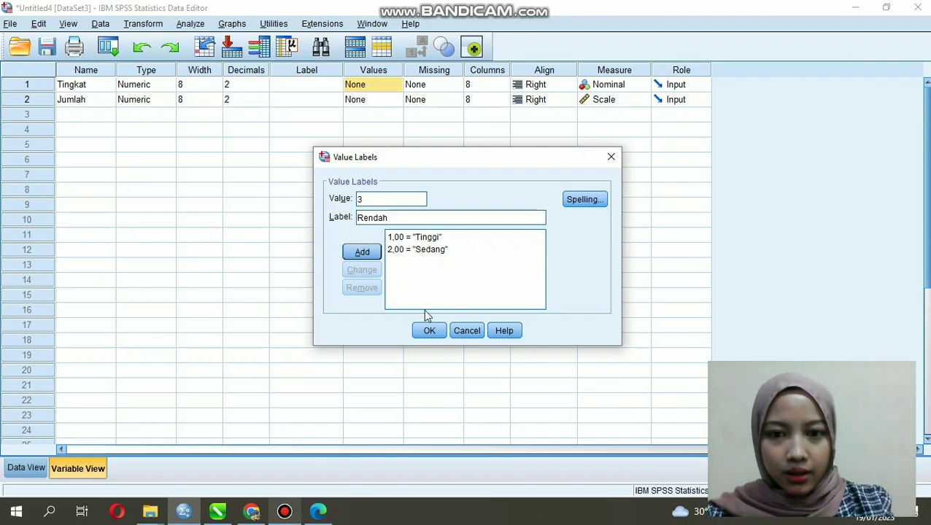
{"action": "left_click", "coordinate": [372, 251]}
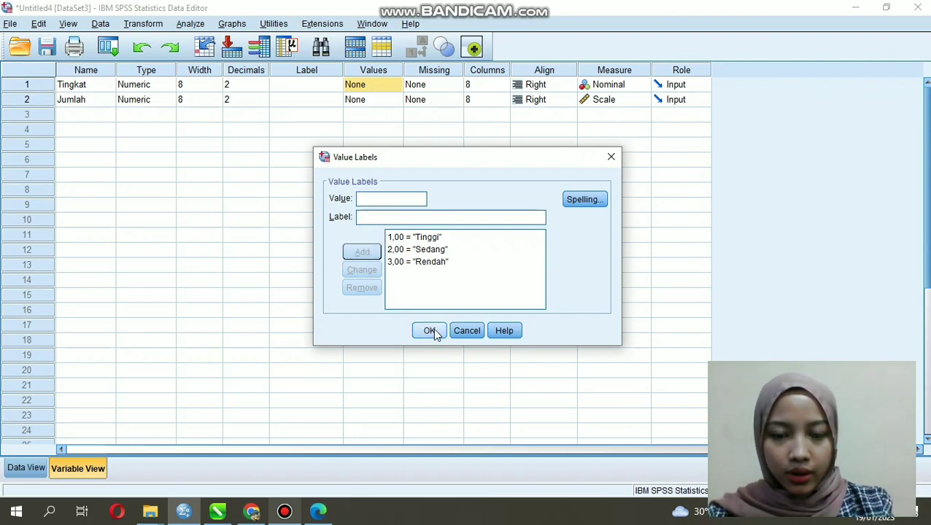
{"action": "left_click", "coordinate": [434, 331]}
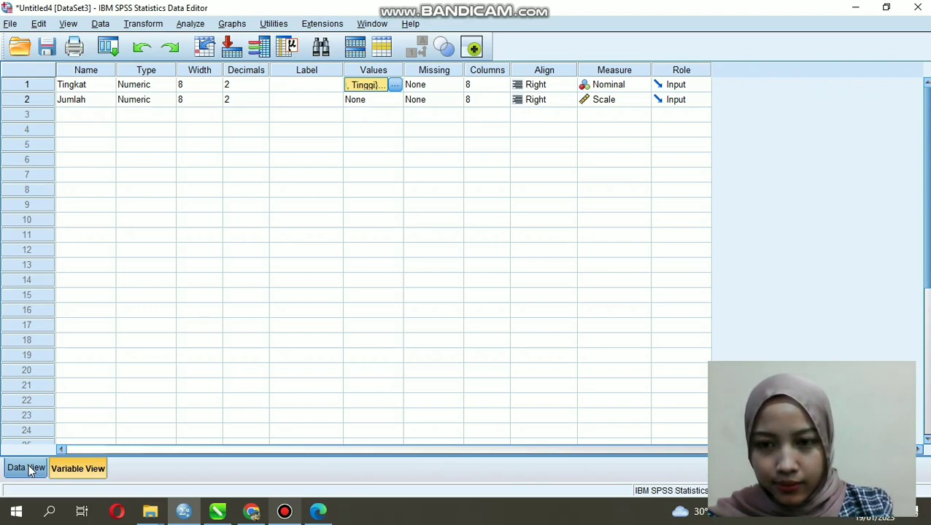
Step: Review the value labels defined for Tingkat, close them unchanged and return to the data values
{"action": "left_click", "coordinate": [394, 85]}
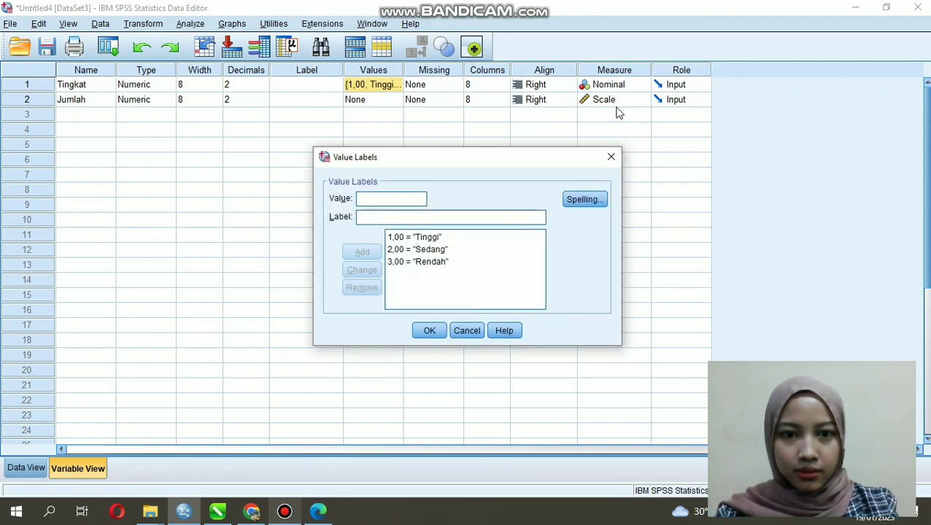
{"action": "left_click", "coordinate": [610, 157]}
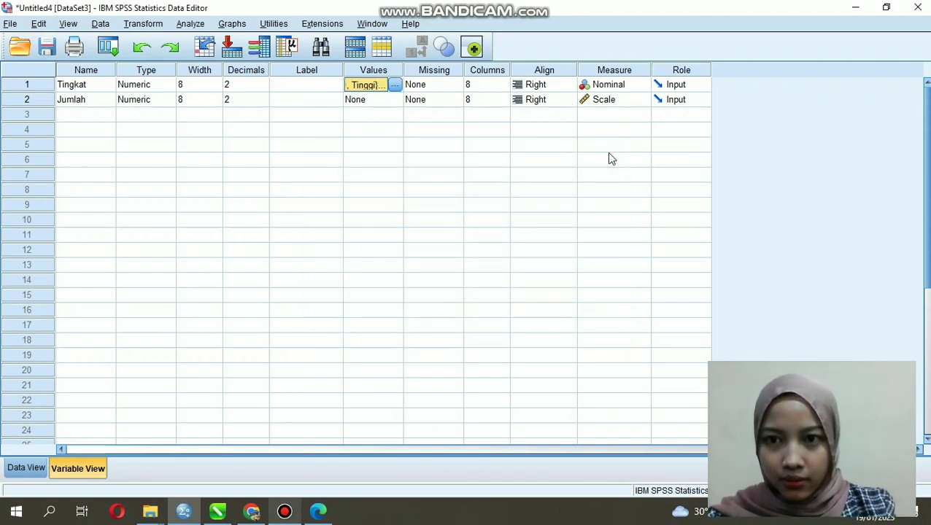
{"action": "left_click", "coordinate": [102, 25]}
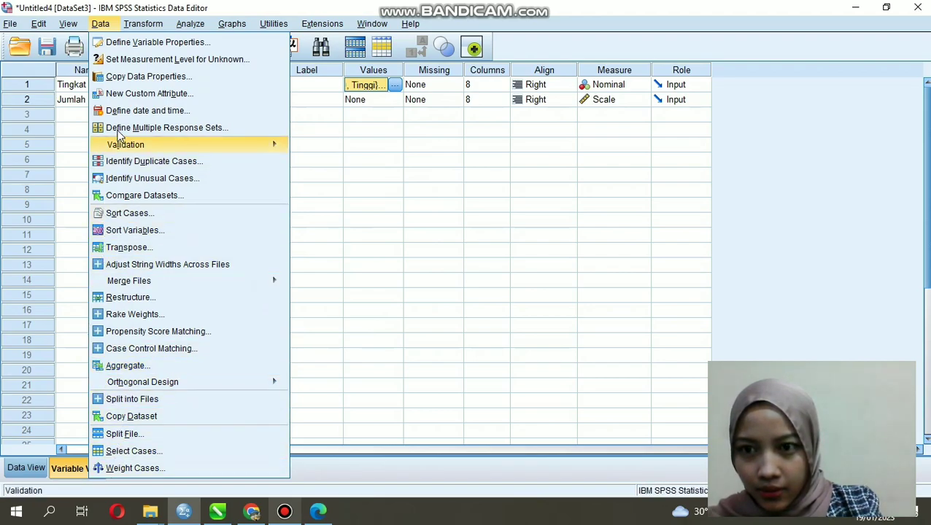
{"action": "left_click", "coordinate": [71, 341]}
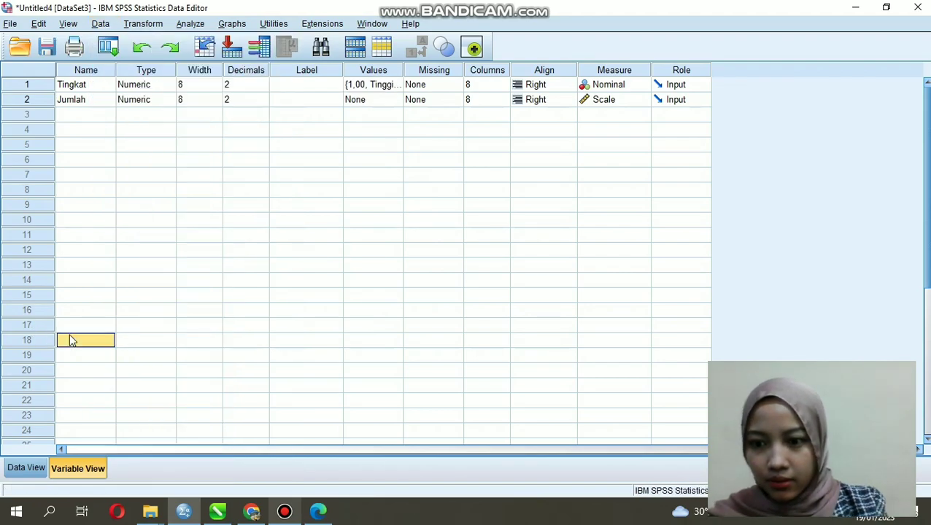
{"action": "left_click", "coordinate": [24, 470]}
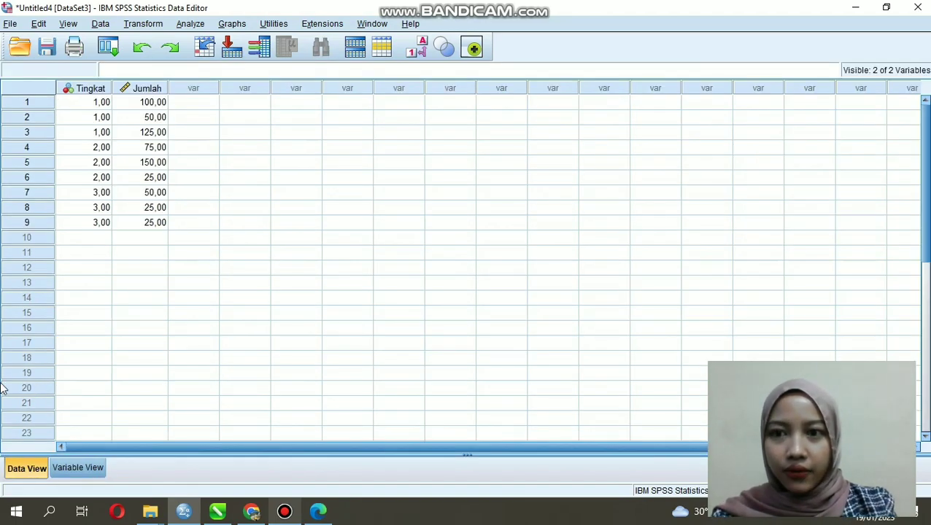
{"action": "left_click", "coordinate": [103, 24]}
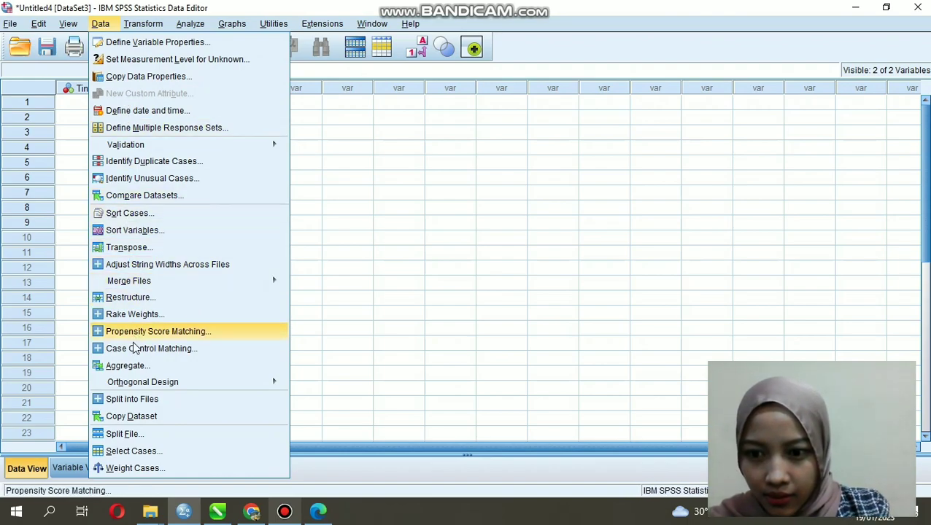
{"action": "left_click", "coordinate": [133, 469]}
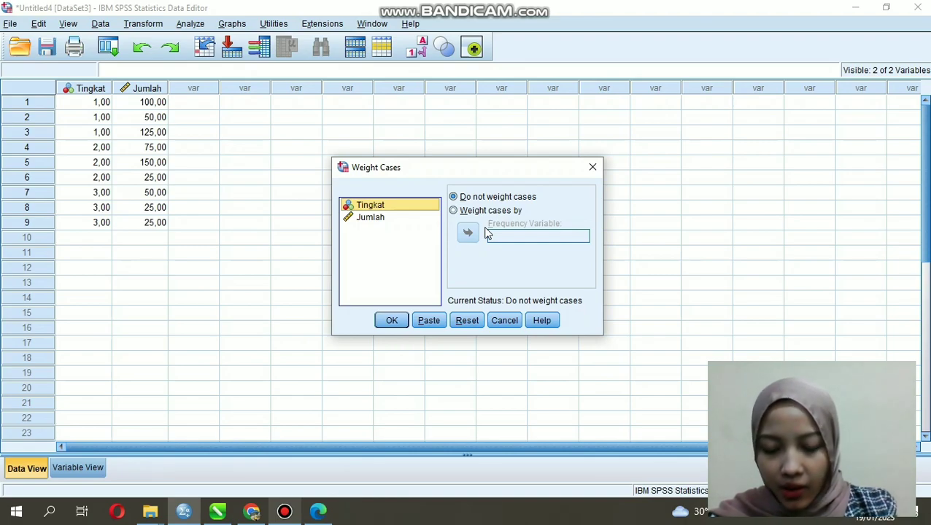
{"action": "left_click", "coordinate": [416, 219]}
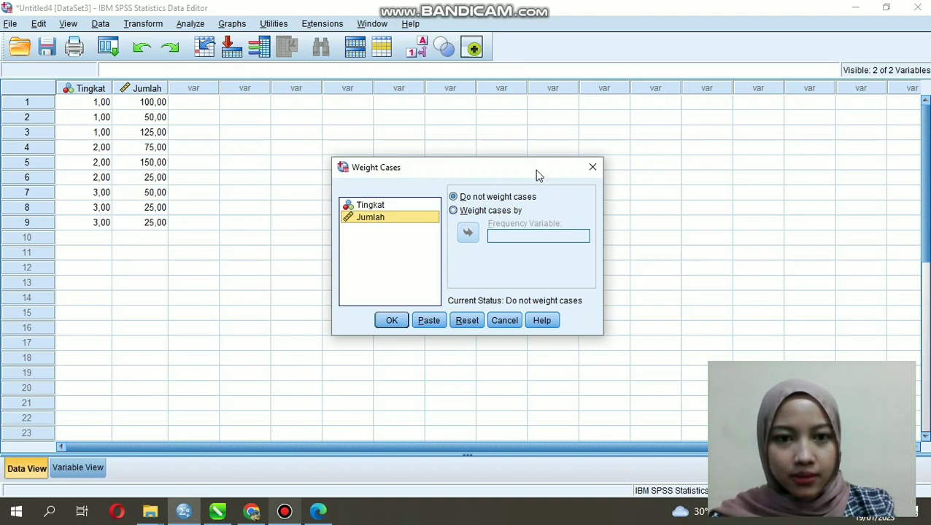
{"action": "left_click", "coordinate": [590, 169]}
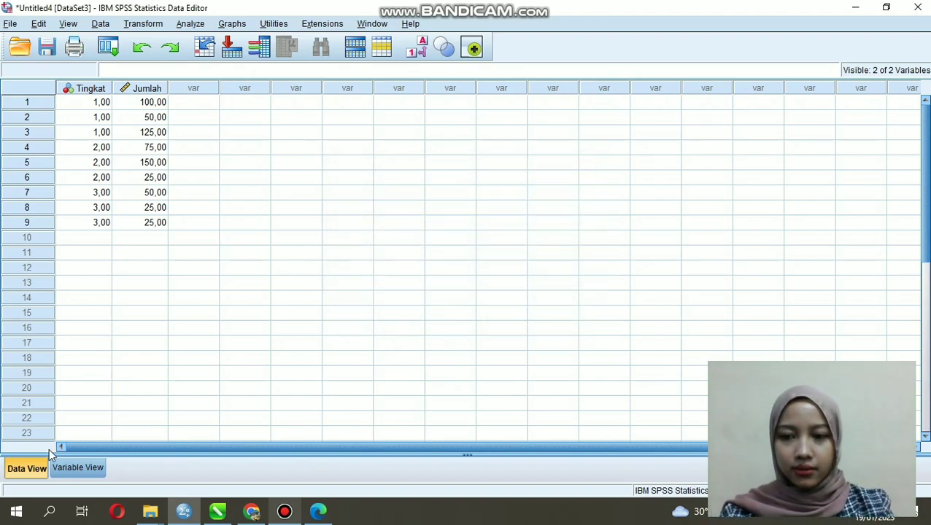
{"action": "left_click", "coordinate": [82, 467]}
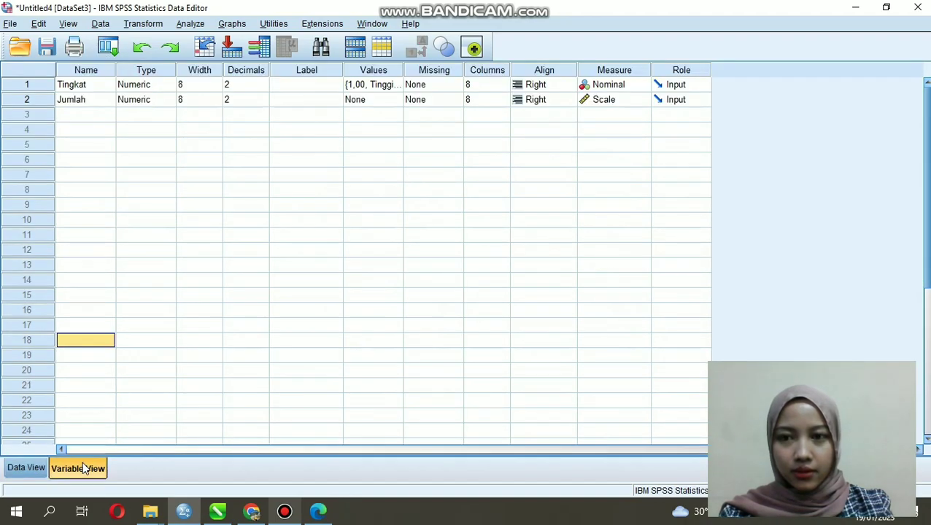
{"action": "left_click", "coordinate": [29, 470]}
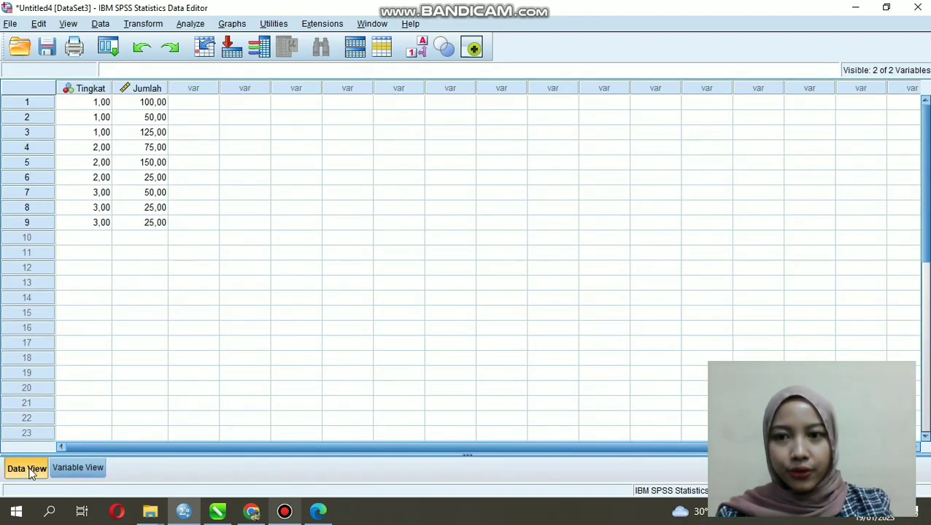
Step: Weight the cases with Jumlah as the frequency variable
{"action": "left_click", "coordinate": [107, 26]}
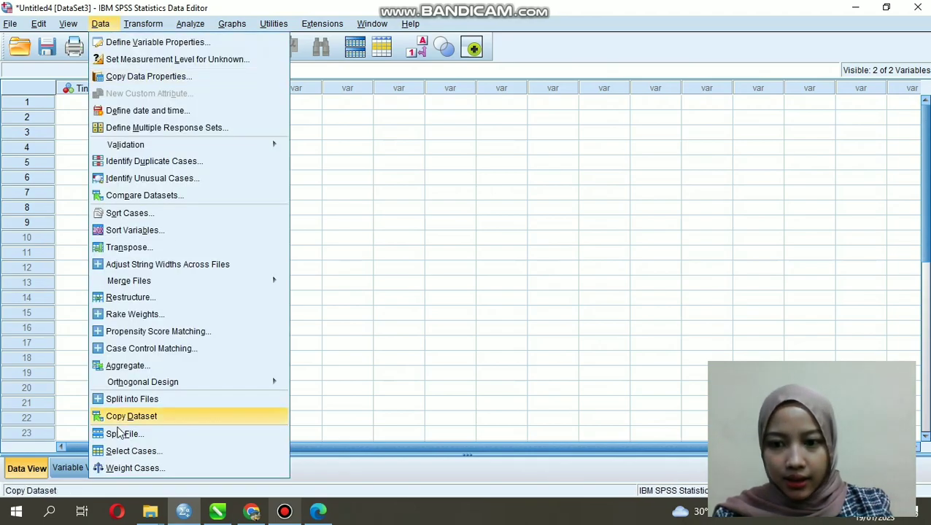
{"action": "left_click", "coordinate": [129, 470]}
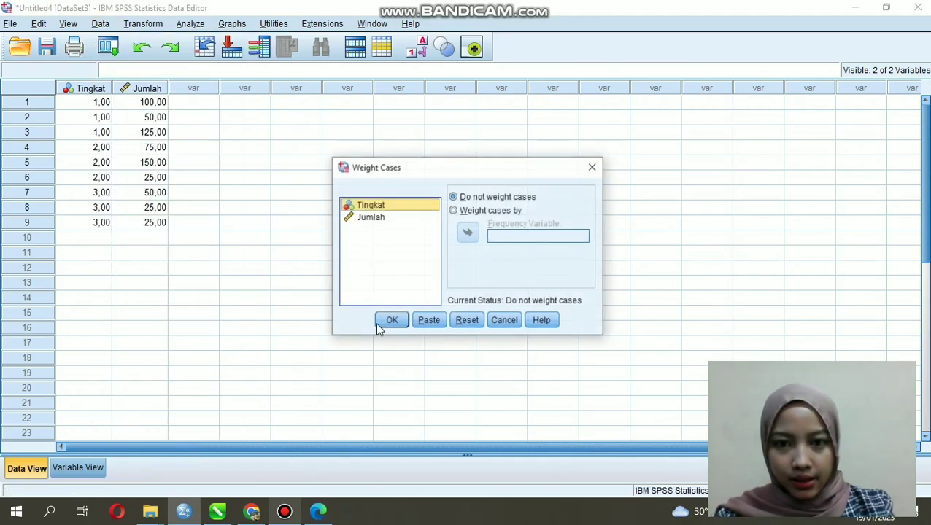
{"action": "left_click", "coordinate": [454, 211]}
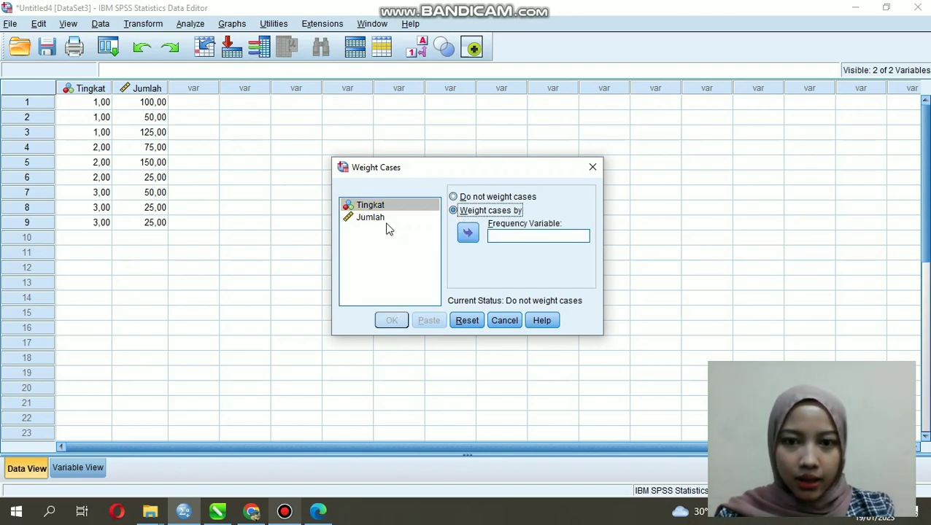
{"action": "left_click", "coordinate": [384, 219]}
{"action": "left_click", "coordinate": [467, 233]}
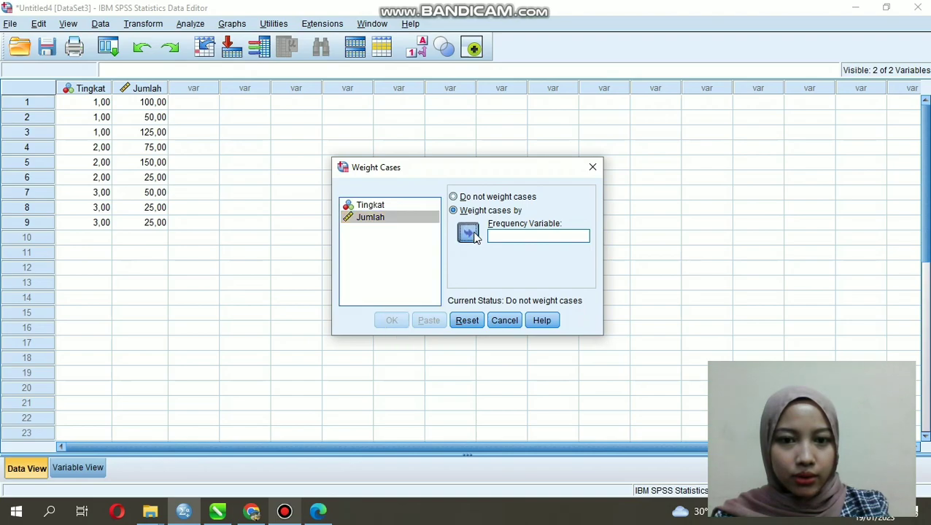
{"action": "left_click", "coordinate": [567, 237]}
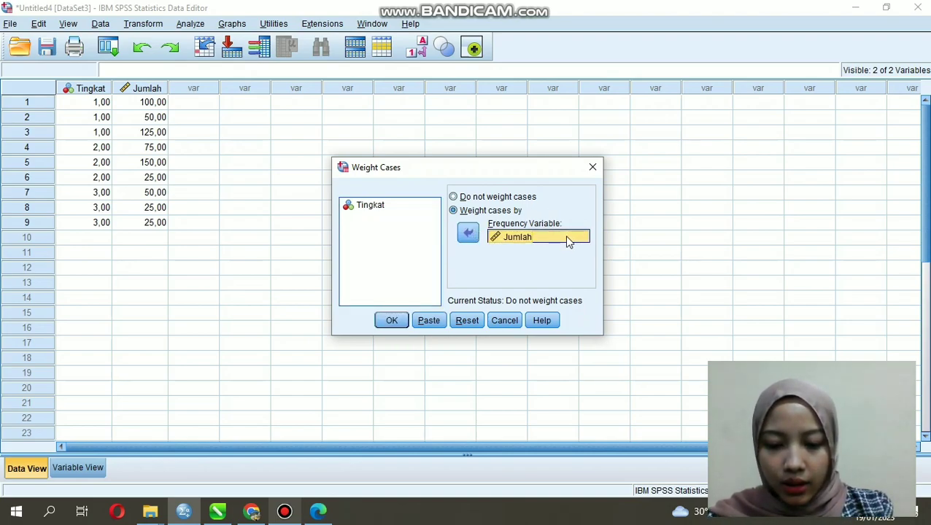
{"action": "left_click", "coordinate": [395, 322]}
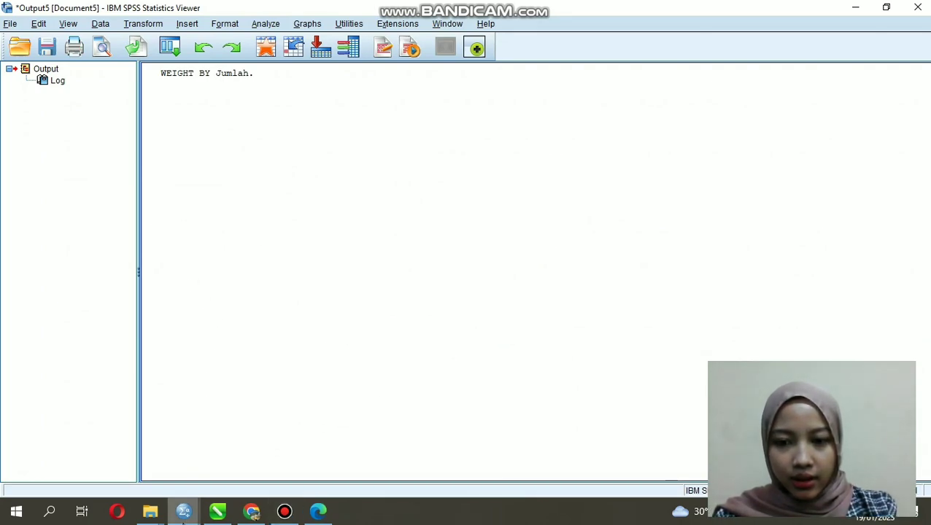
Step: Return to the dataset and run the legacy nonparametric Chi-square test with Tingkat as the test variable
{"action": "mouse_move", "coordinate": [183, 511]}
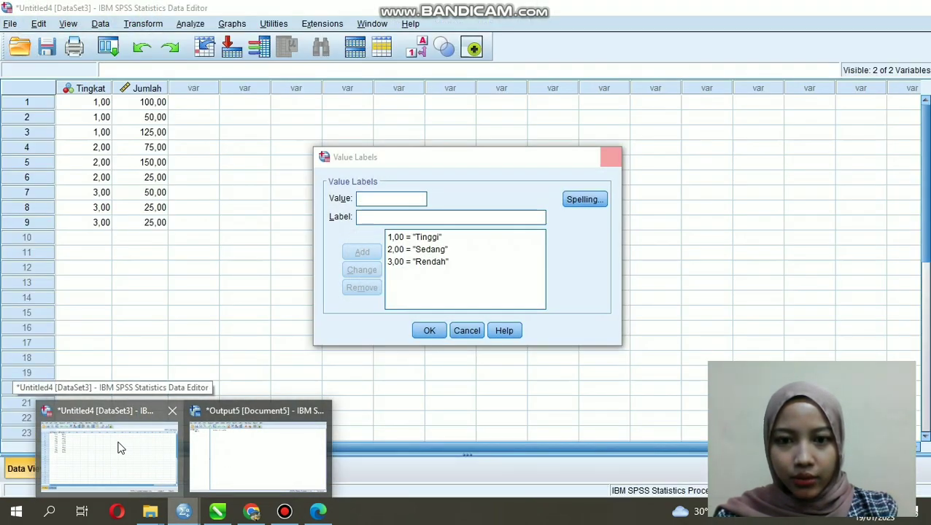
{"action": "left_click", "coordinate": [119, 446]}
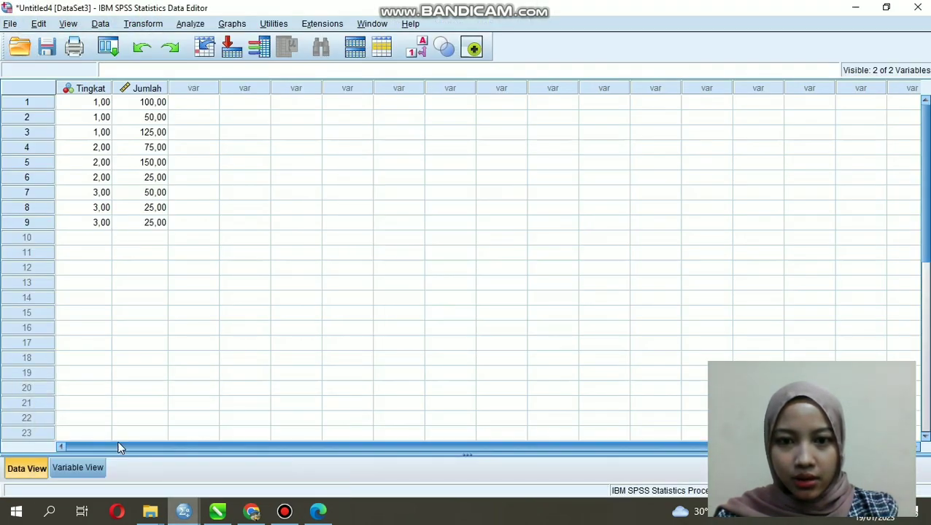
{"action": "left_click", "coordinate": [191, 24]}
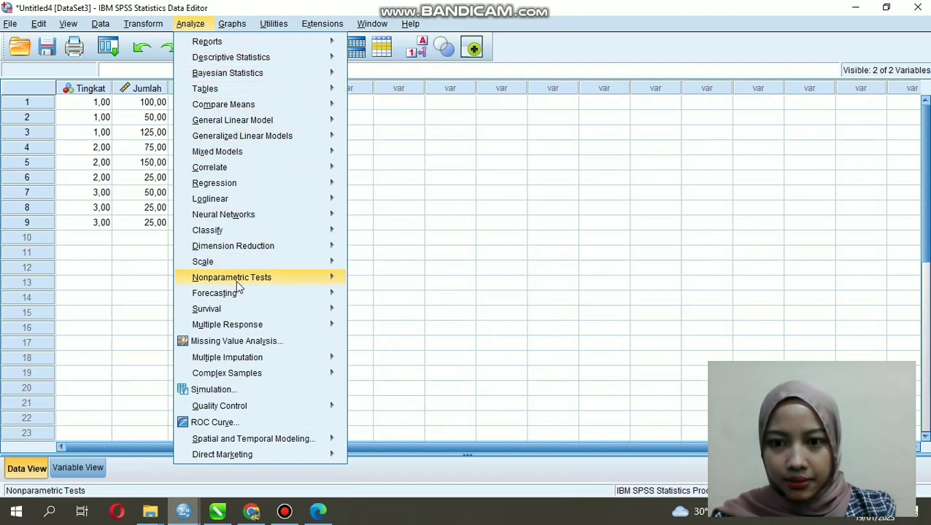
{"action": "mouse_move", "coordinate": [329, 282]}
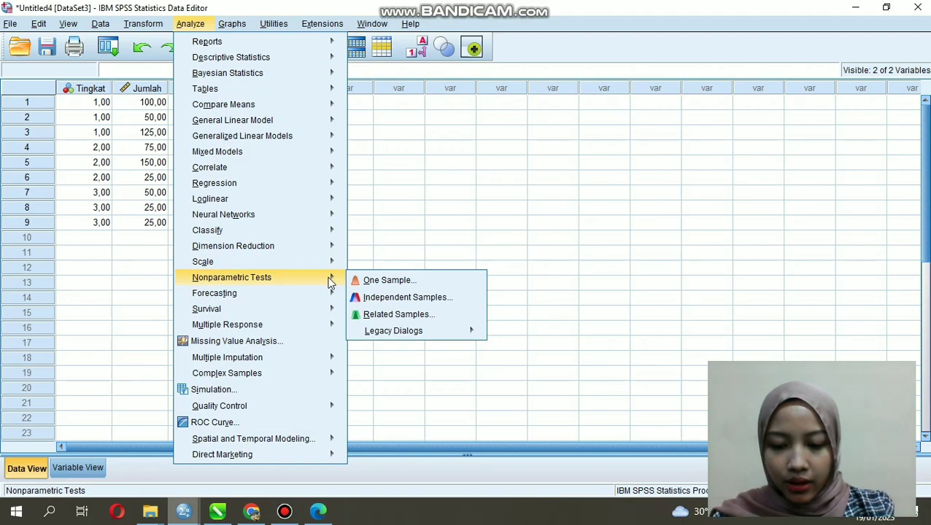
{"action": "mouse_move", "coordinate": [422, 331]}
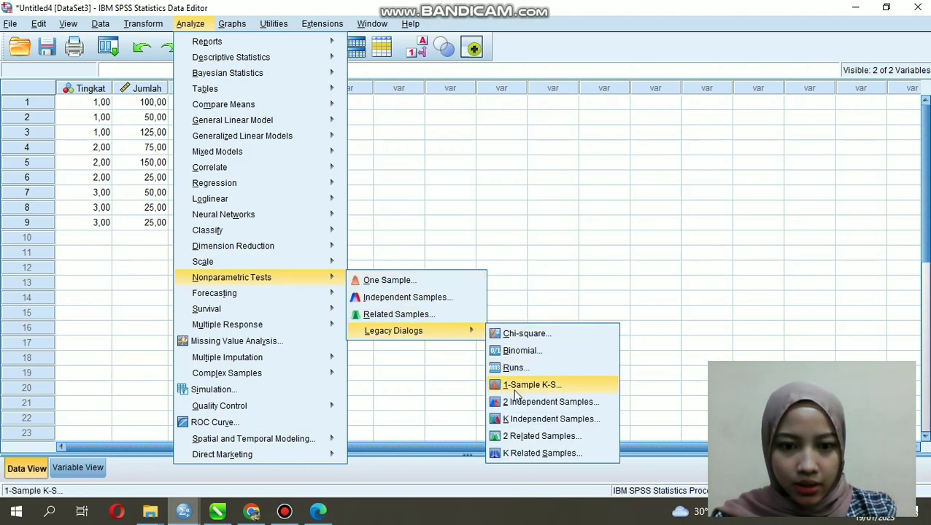
{"action": "left_click", "coordinate": [520, 335]}
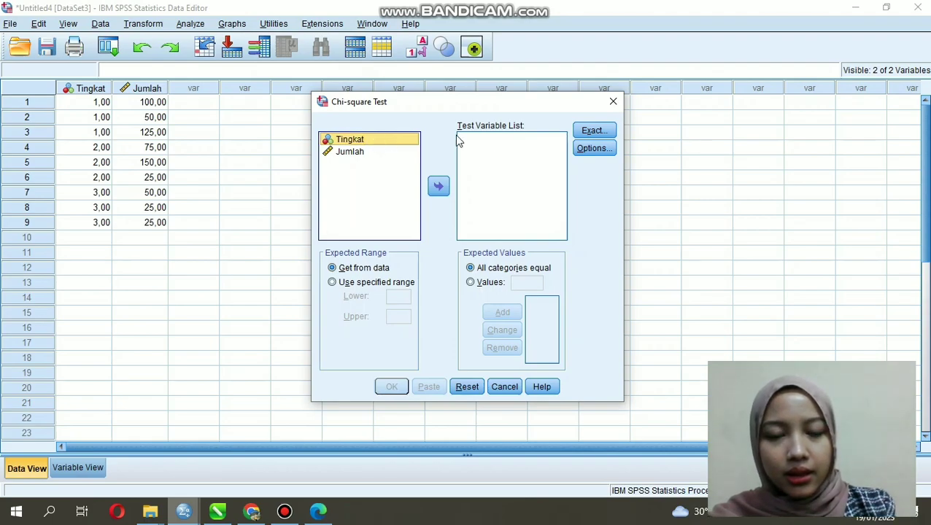
{"action": "left_click", "coordinate": [439, 186]}
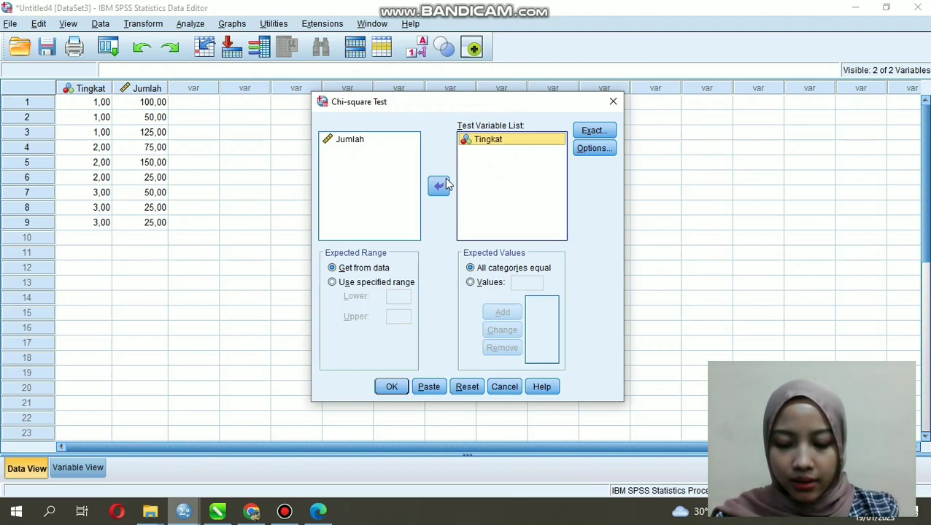
{"action": "left_click", "coordinate": [392, 386]}
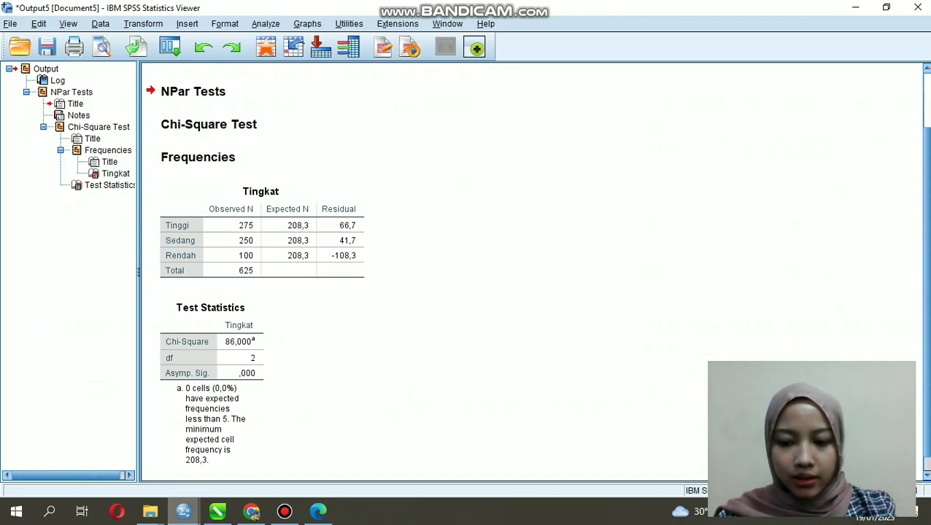
Step: Examine the Tingkat frequency table and the Test Statistics table in the chi-square output
{"action": "left_click", "coordinate": [306, 212]}
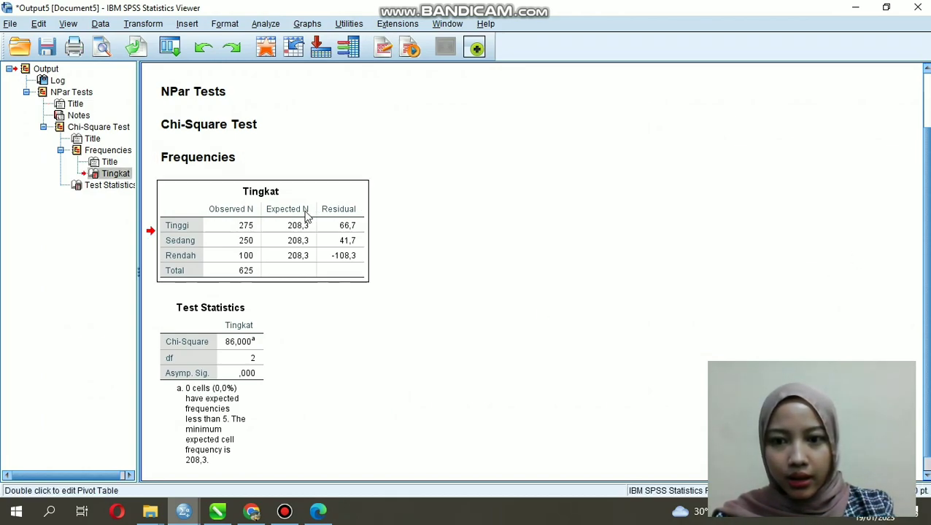
{"action": "left_click", "coordinate": [233, 348]}
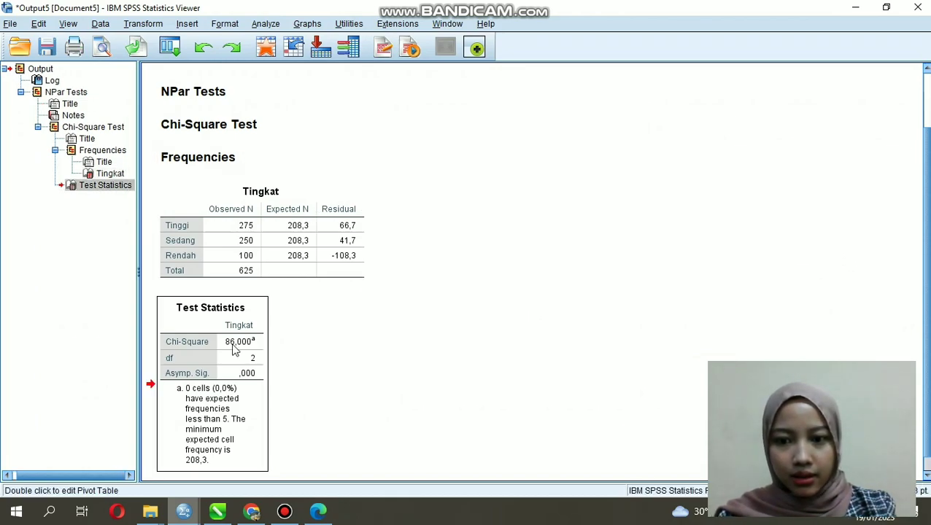
{"action": "left_click", "coordinate": [297, 352]}
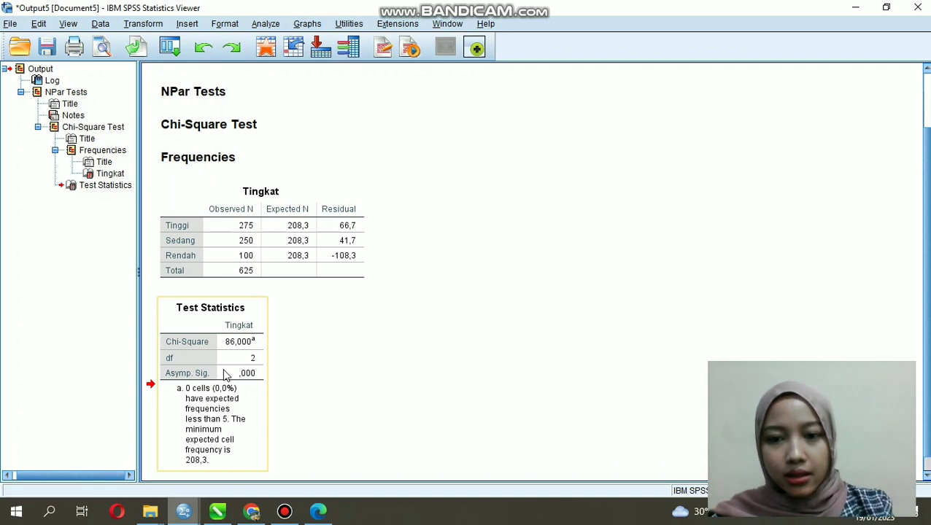
{"action": "left_click", "coordinate": [278, 382]}
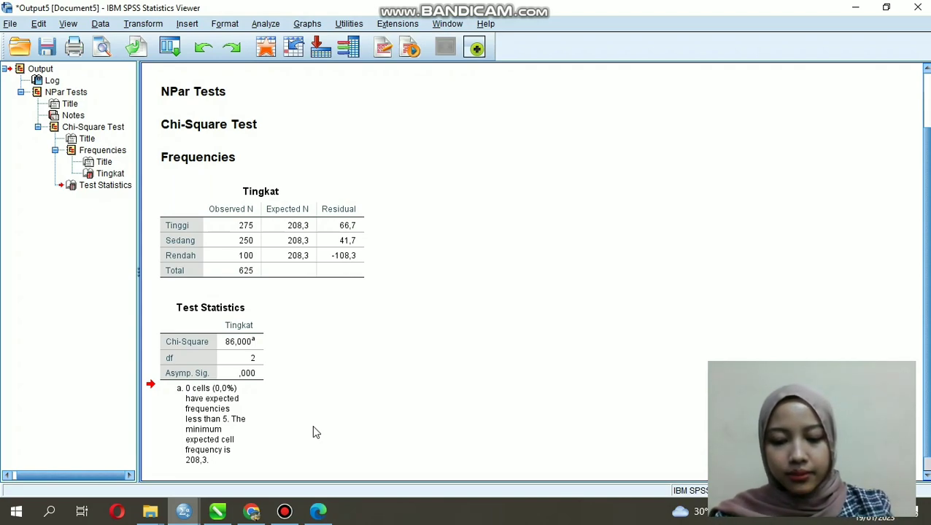
{"action": "mouse_move", "coordinate": [323, 513]}
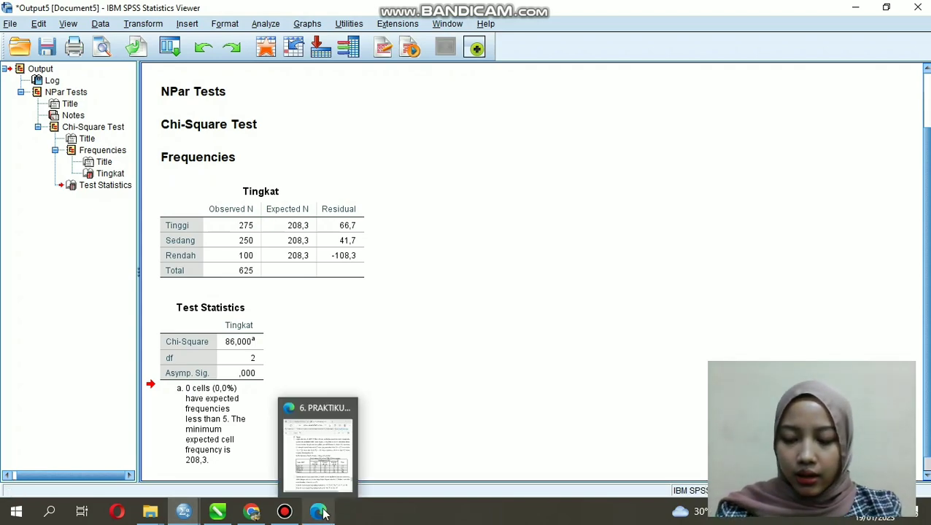